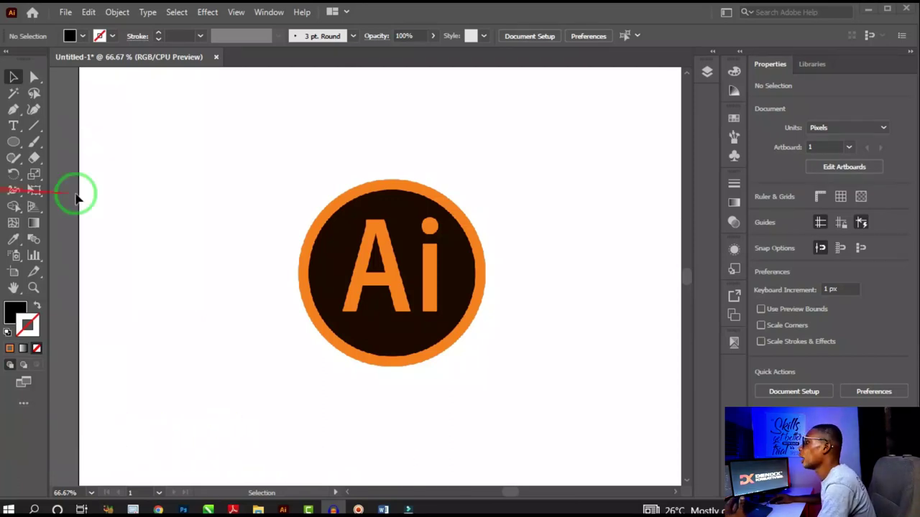
# Step: Centre the Ai logo image on the artboard at X 500 px, Y 500 px
pyautogui.click(435, 206)
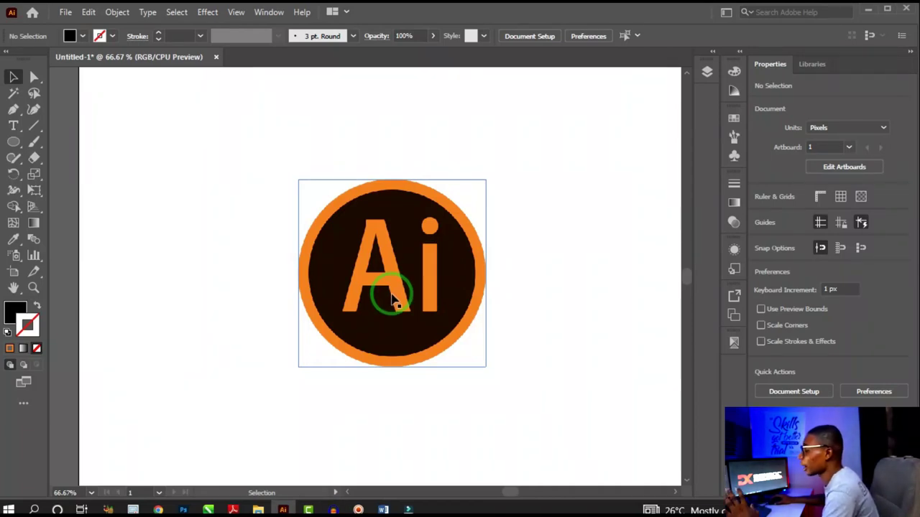
pyautogui.moveTo(395, 257)
pyautogui.mouseDown()
pyautogui.moveTo(349, 308)
pyautogui.moveTo(410, 263)
pyautogui.moveTo(373, 273)
pyautogui.moveTo(386, 261)
pyautogui.mouseUp()
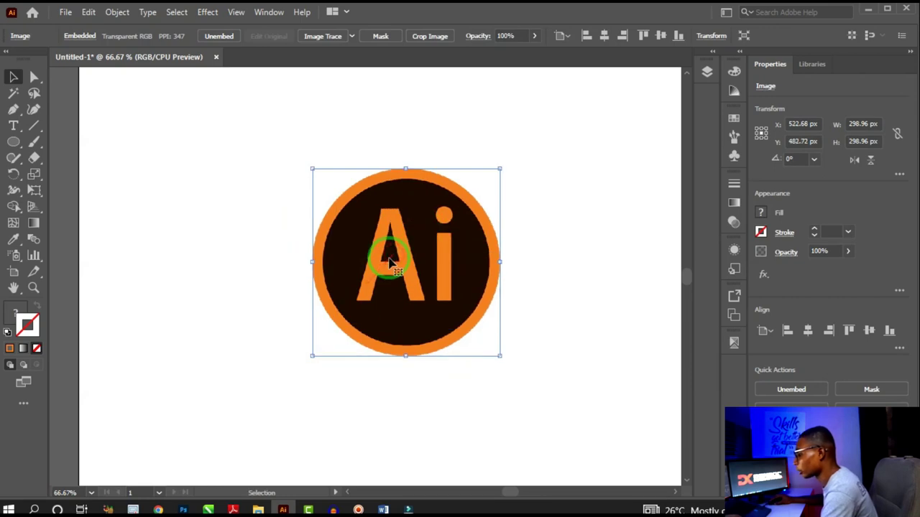
pyautogui.click(808, 330)
pyautogui.click(868, 331)
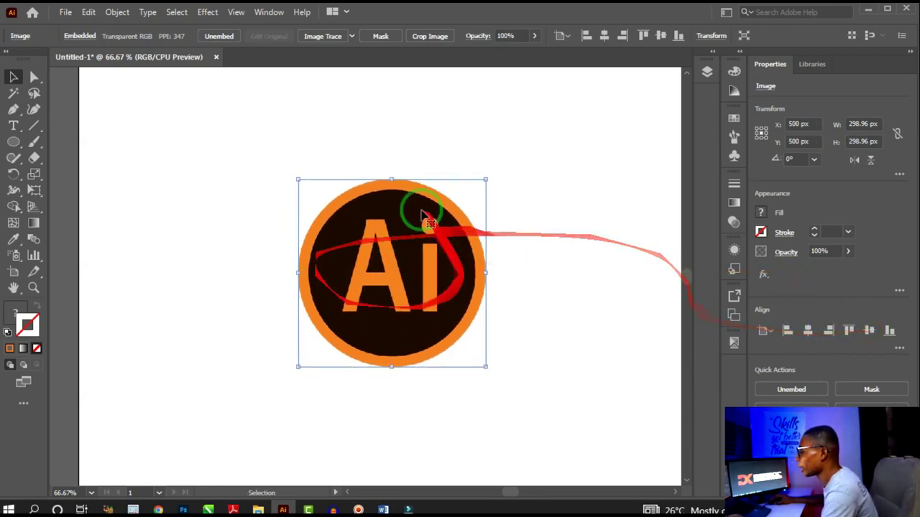
pyautogui.click(16, 145)
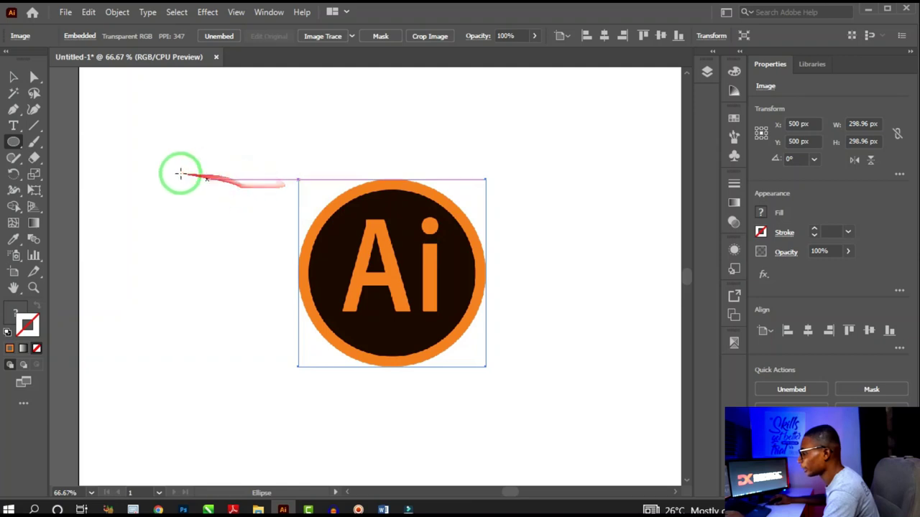
# Step: Draw a 363.96 px black circle over the logo and centre it at X 500, Y 500 px
pyautogui.moveTo(120, 147); pyautogui.dragTo(196, 289)
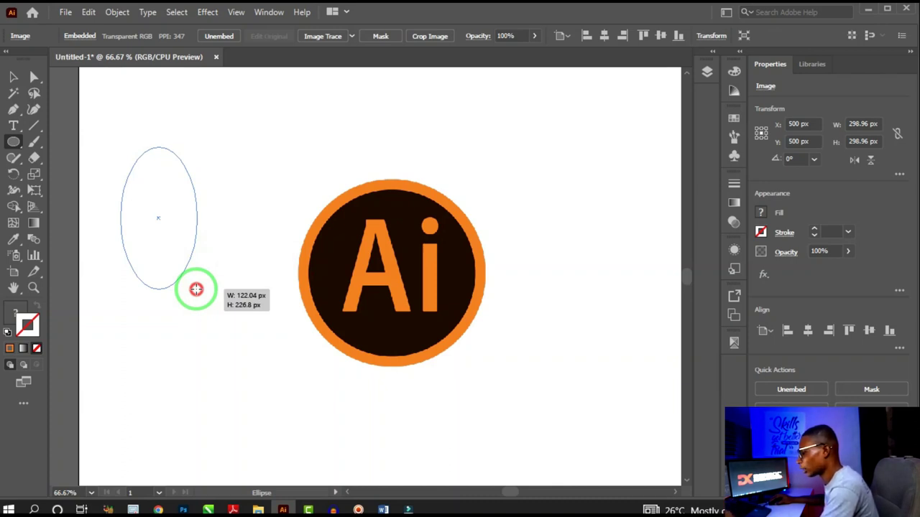
pyautogui.moveTo(196, 289); pyautogui.dragTo(298, 368)
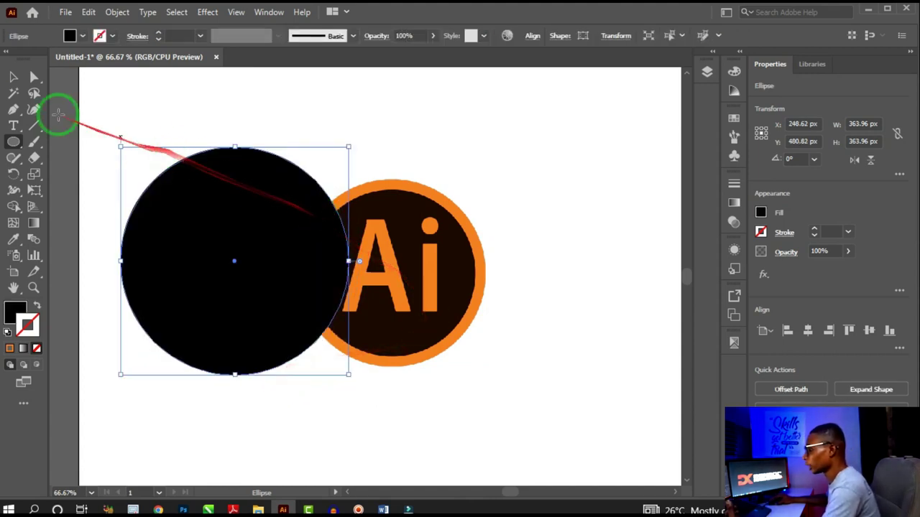
pyautogui.click(14, 77)
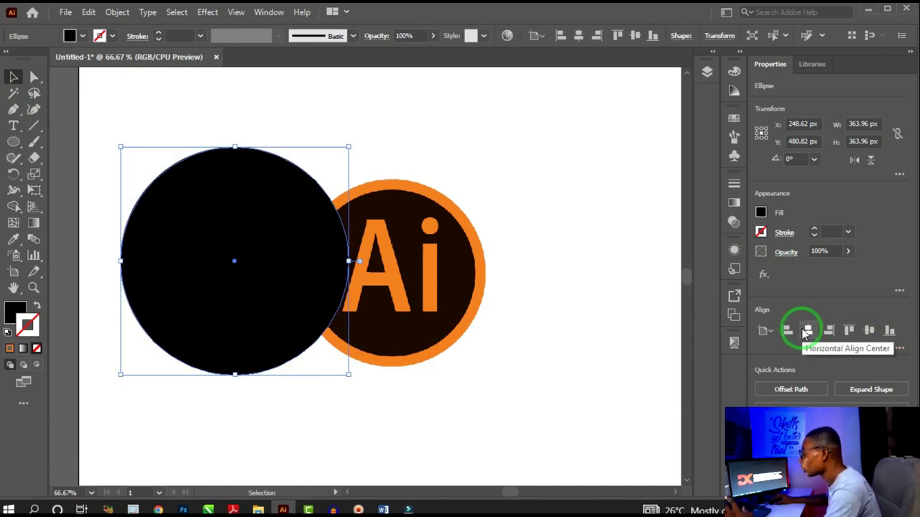
pyautogui.click(807, 332)
pyautogui.scroll(-3, 446, 262)
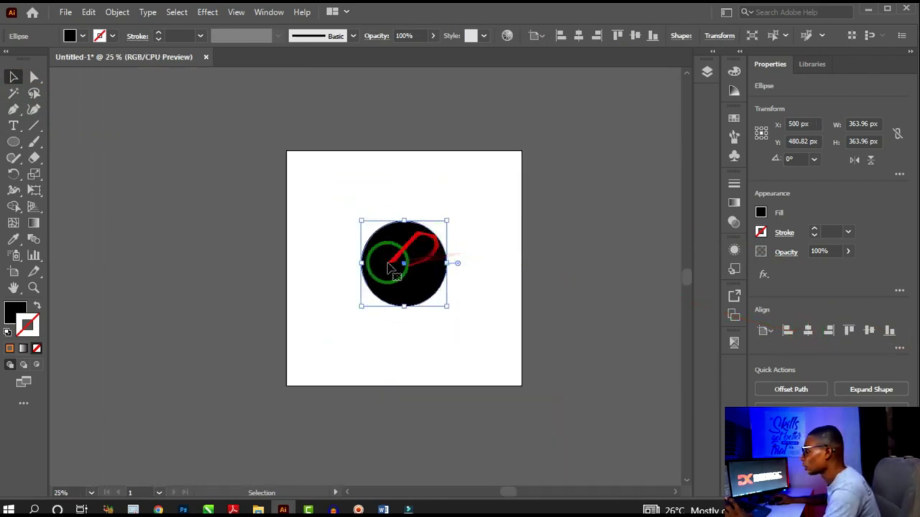
pyautogui.click(868, 332)
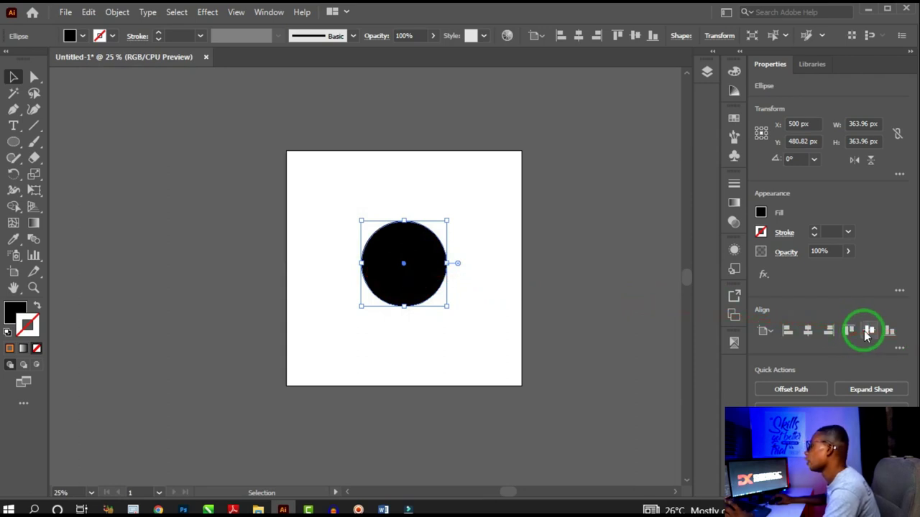
pyautogui.click(868, 332)
pyautogui.scroll(1, 431, 266)
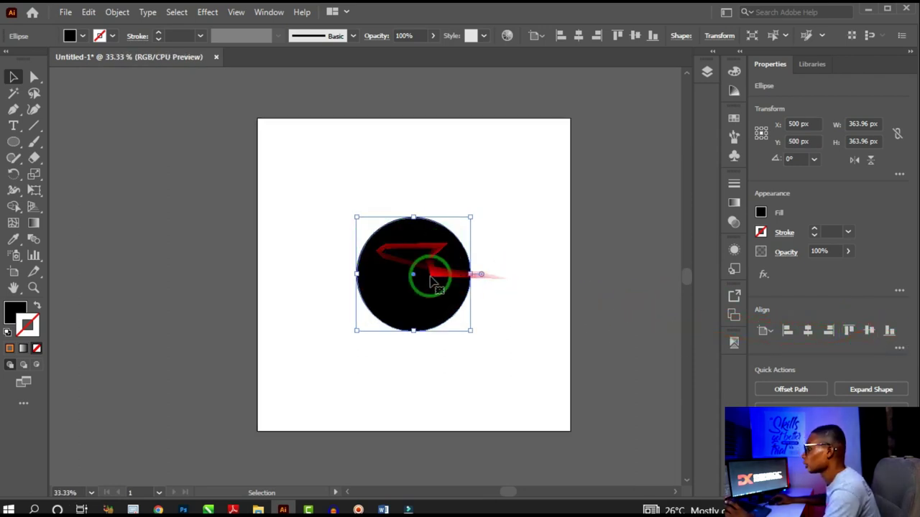
pyautogui.scroll(1, 451, 270)
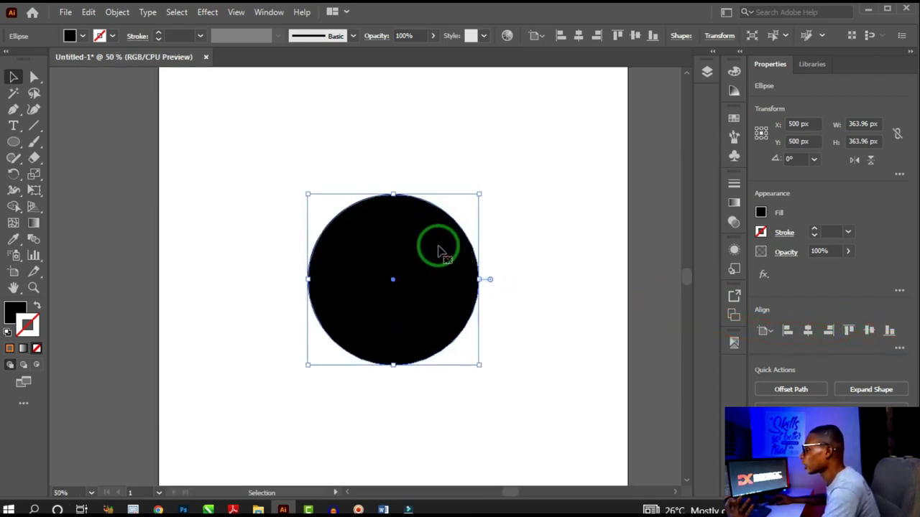
# Step: Send the black circle backward so it sits behind the Ai logo
pyautogui.rightClick(440, 252)
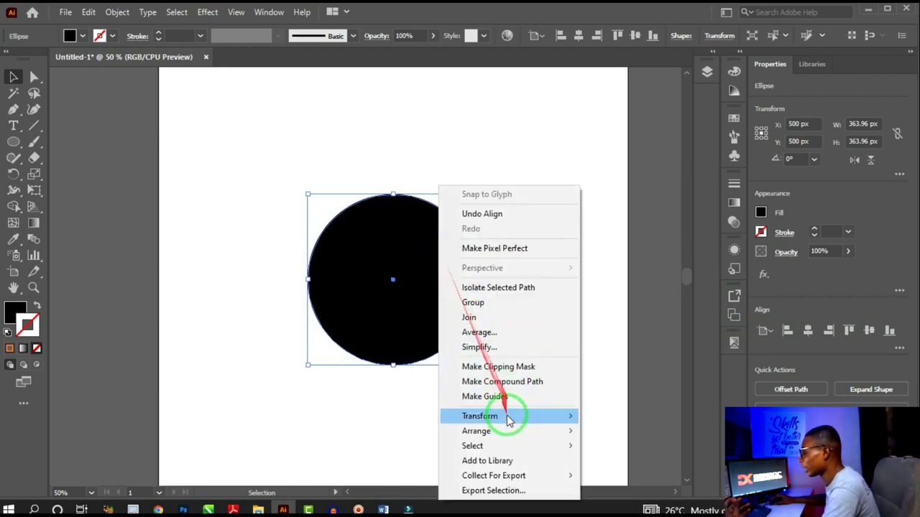
pyautogui.moveTo(506, 432)
pyautogui.click(623, 461)
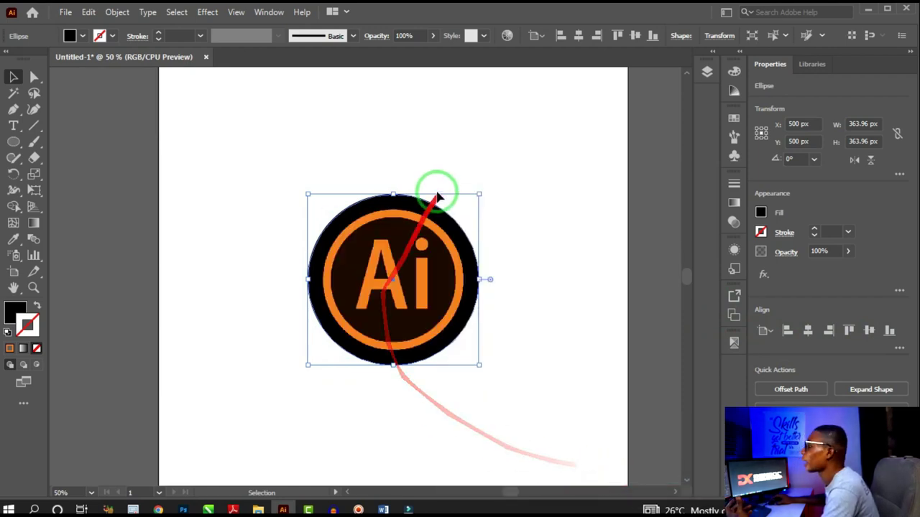
pyautogui.scroll(2, 267, 259)
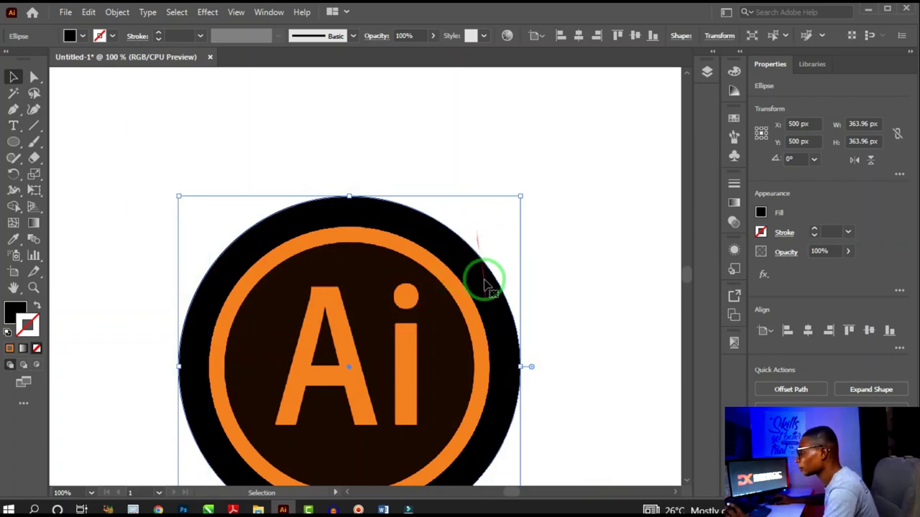
pyautogui.scroll(-2, 483, 273)
pyautogui.scroll(1, 496, 311)
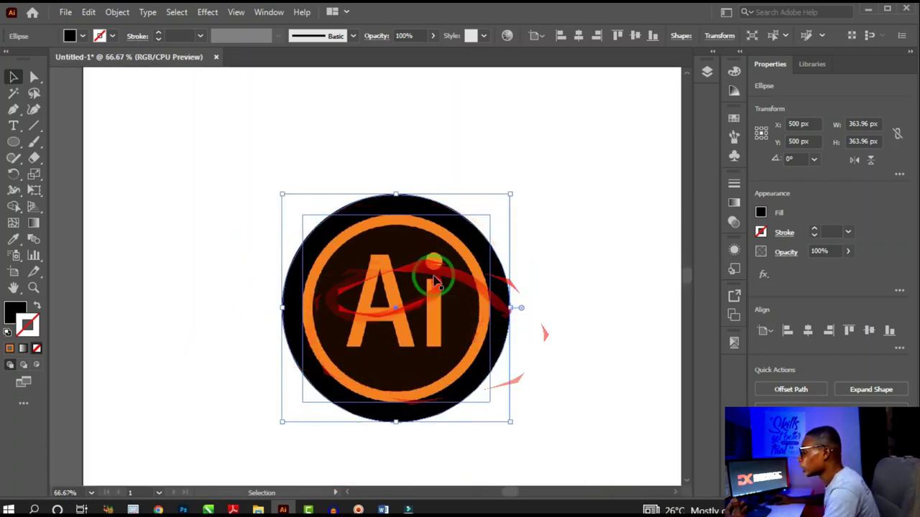
pyautogui.scroll(1, 452, 262)
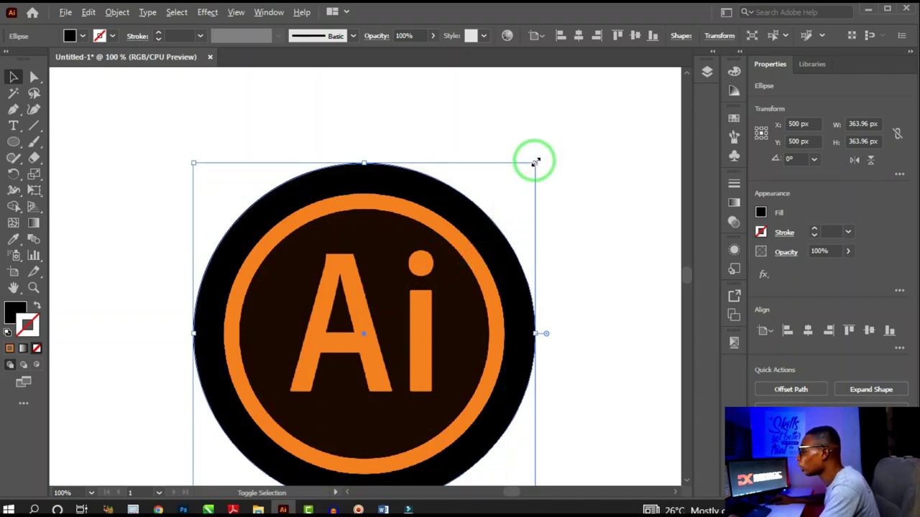
# Step: Scale the black circle down to 309.04 px so only a thin rim shows around the logo
pyautogui.moveTo(535, 163); pyautogui.dragTo(509, 183)
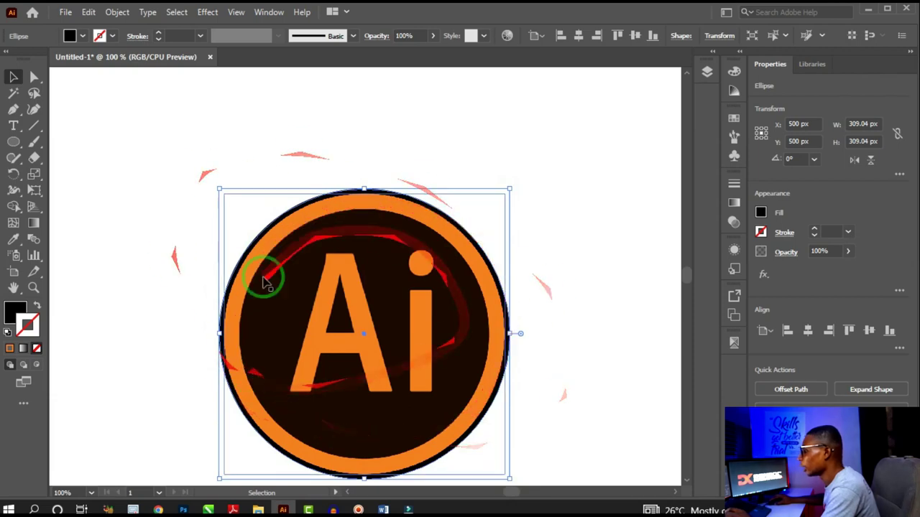
pyautogui.scroll(-2, 386, 338)
pyautogui.scroll(2, 393, 343)
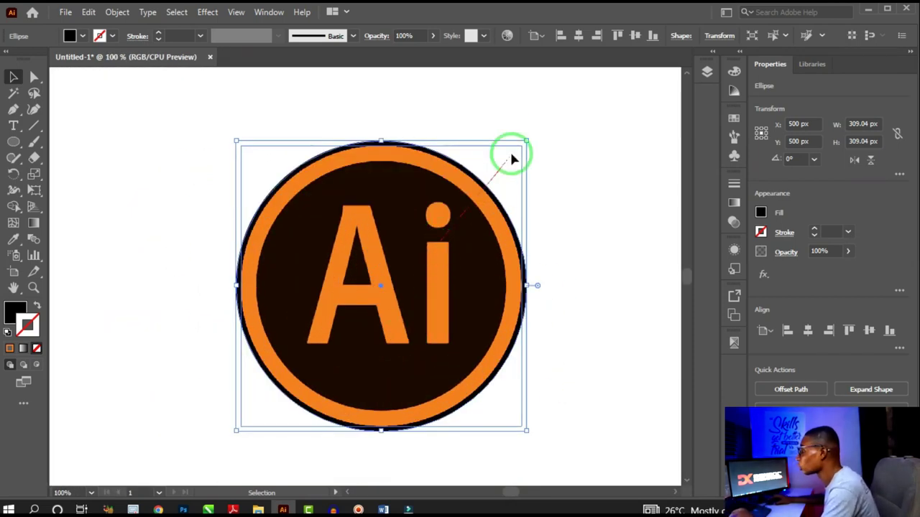
pyautogui.scroll(1, 447, 150)
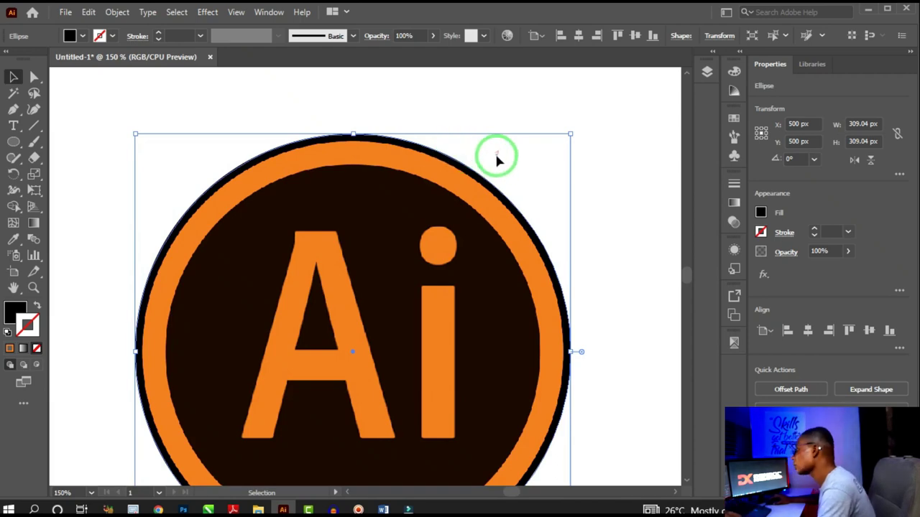
pyautogui.scroll(-3, 496, 159)
pyautogui.scroll(2, 489, 183)
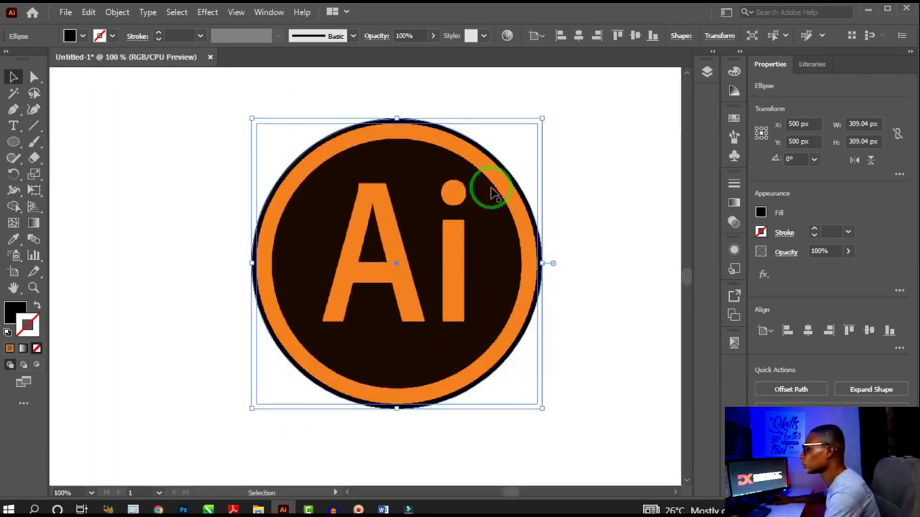
# Step: Choose the Type on a Path Tool from the Type tool flyout
pyautogui.click(14, 126)
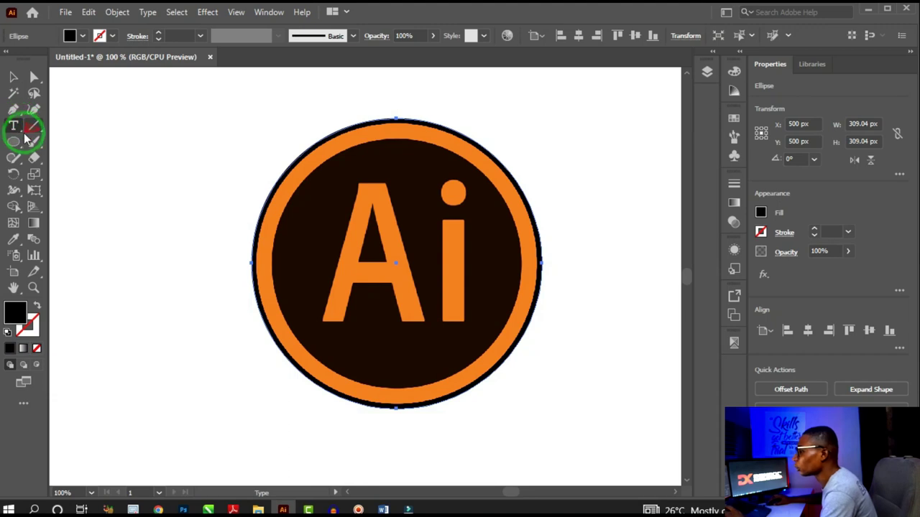
pyautogui.click(16, 130)
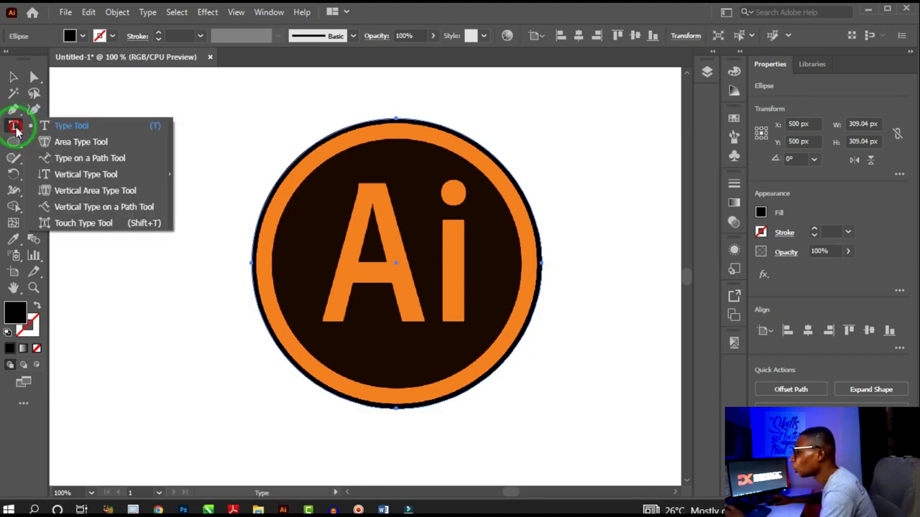
pyautogui.click(96, 165)
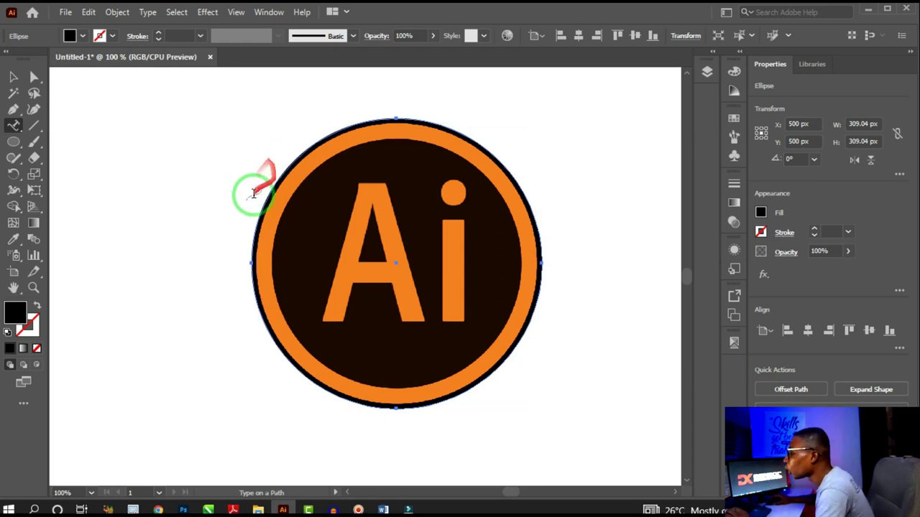
pyautogui.scroll(2, 253, 174)
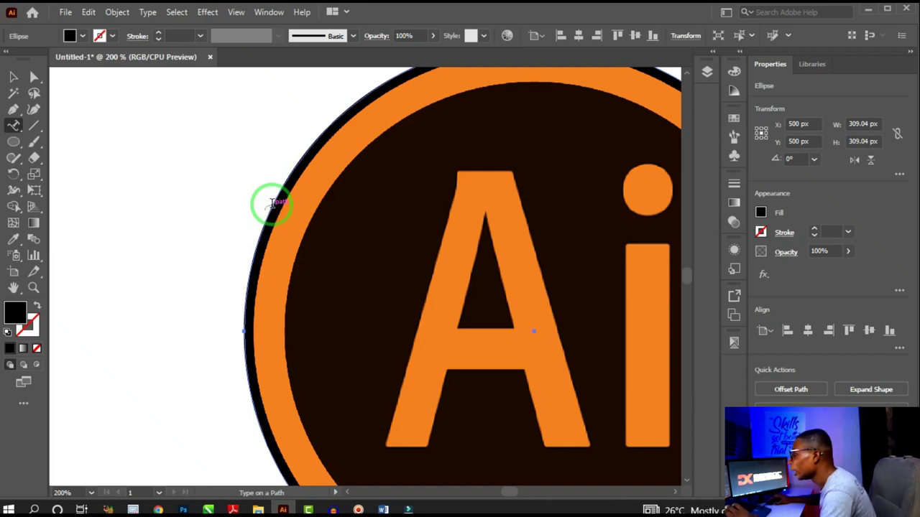
# Step: Replace the placeholder path text with ADOBE ILLUSTRATOR along the circle's upper-left edge
pyautogui.click(215, 217)
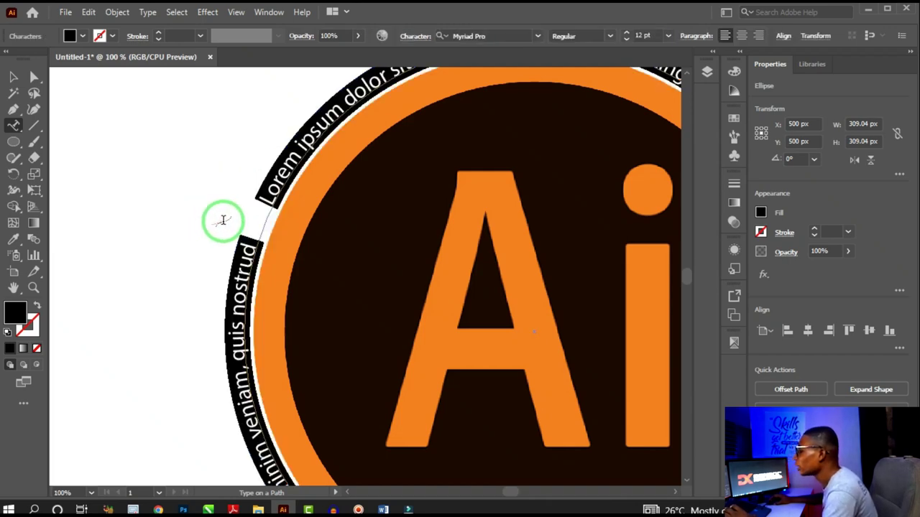
pyautogui.scroll(-2, 237, 185)
pyautogui.scroll(3, 240, 199)
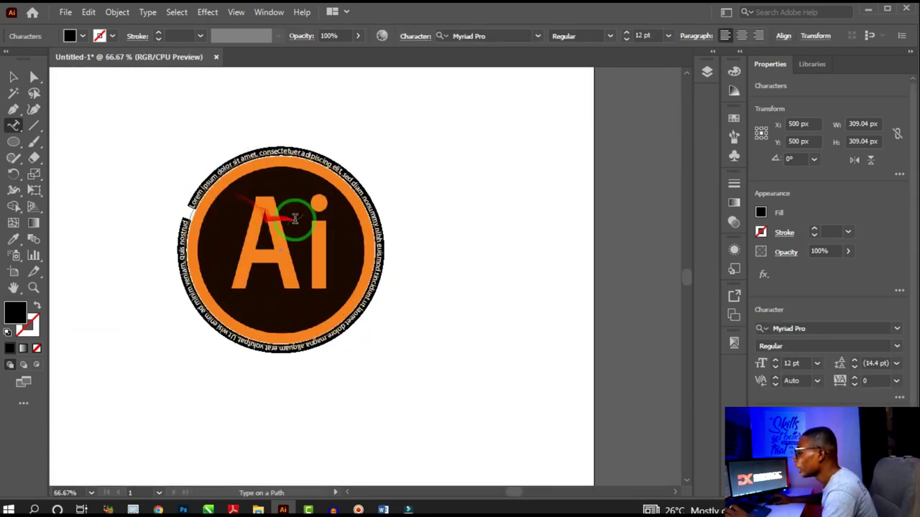
pyautogui.scroll(1, 167, 219)
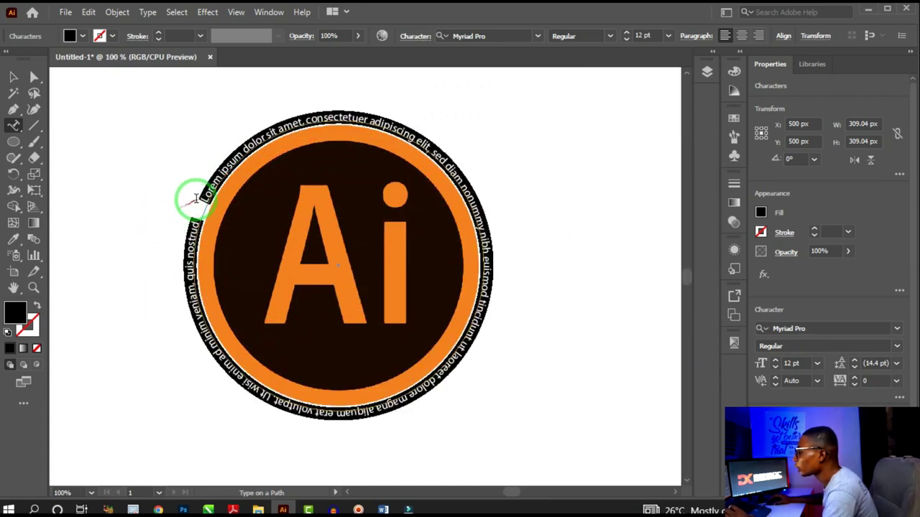
pyautogui.moveTo(205, 194); pyautogui.dragTo(187, 229)
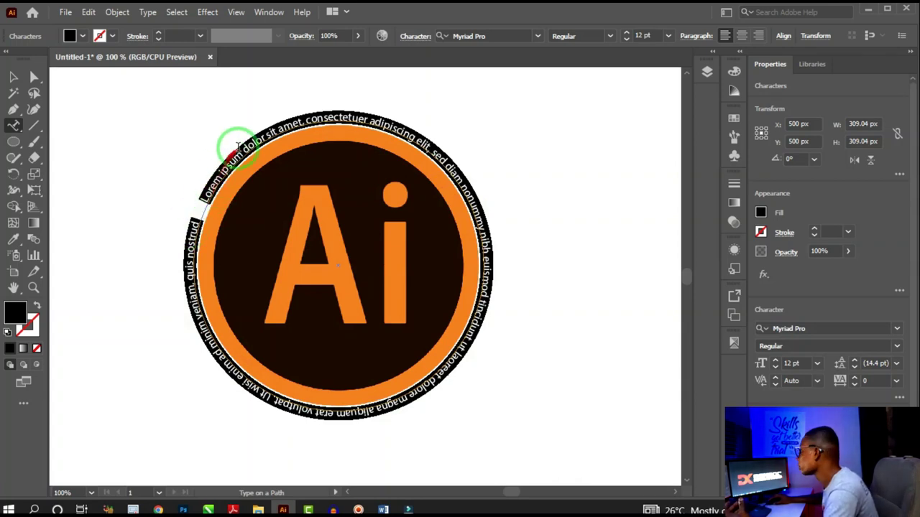
pyautogui.moveTo(238, 146)
pyautogui.mouseDown()
pyautogui.moveTo(510, 195)
pyautogui.moveTo(251, 287)
pyautogui.moveTo(270, 291)
pyautogui.moveTo(211, 203)
pyautogui.mouseUp()
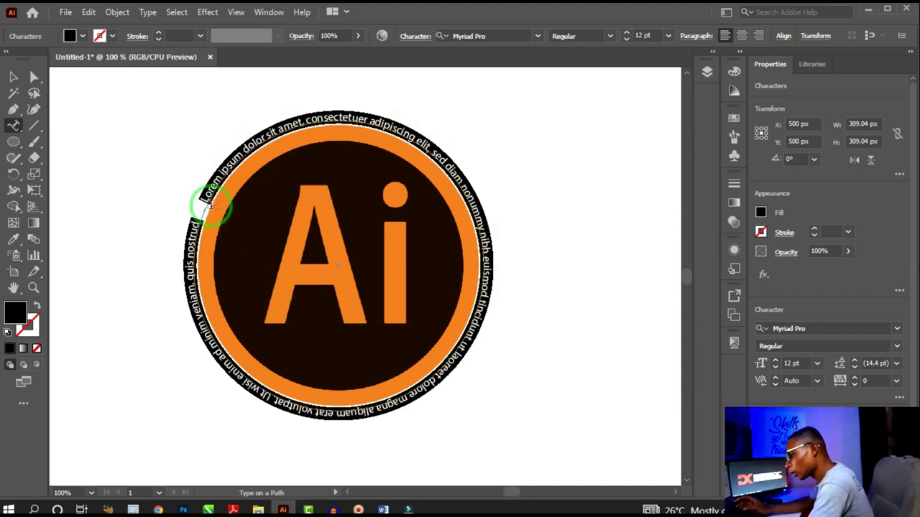
pyautogui.hotkey('ctrl', 'z')
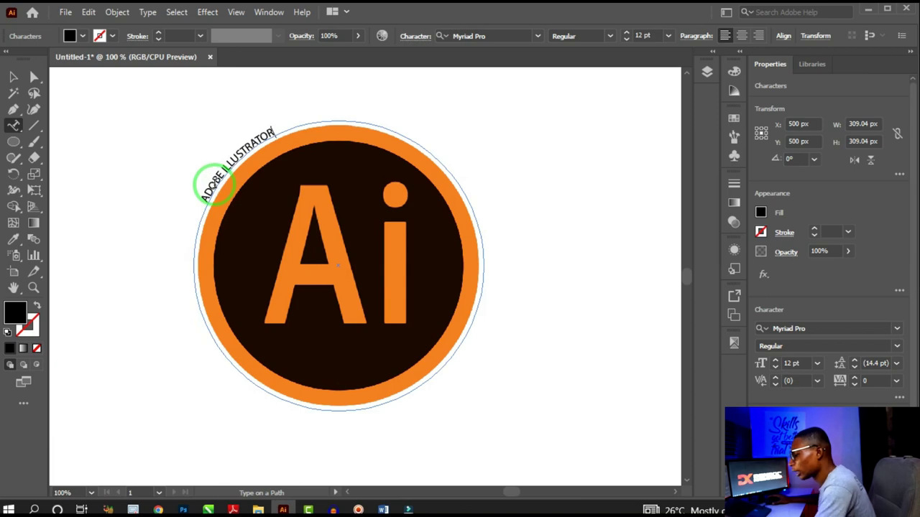
pyautogui.press('Escape')
# Step: Set the arched ADOBE ILLUSTRATOR text to Akira Expanded Super Bold at 29 pt
pyautogui.tripleClick(215, 187)
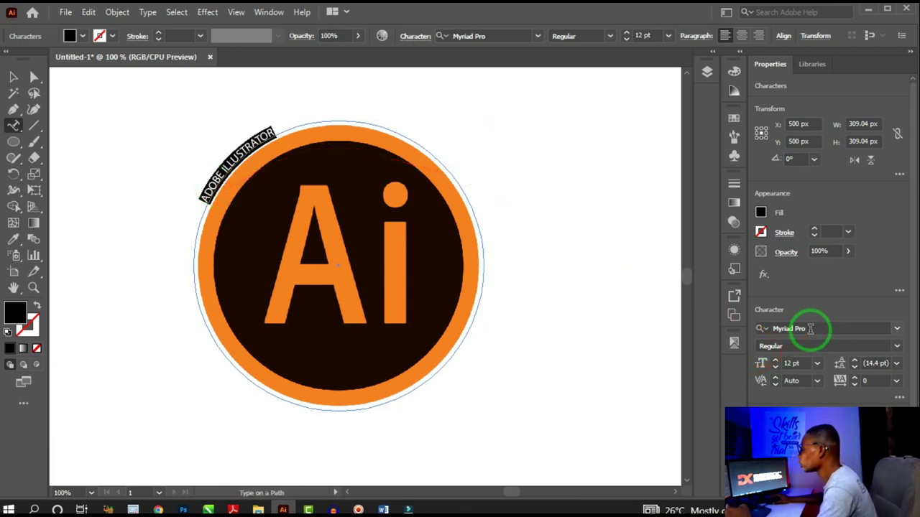
pyautogui.click(813, 328)
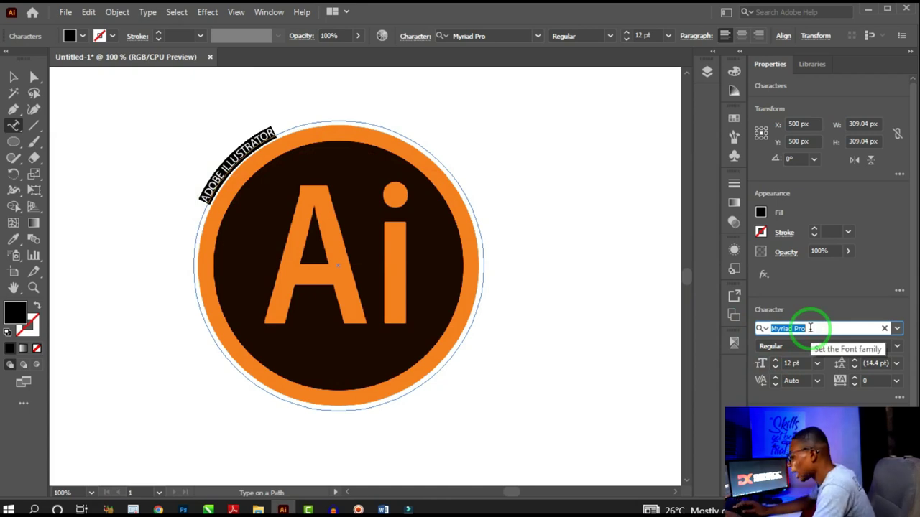
pyautogui.write('Akira')
pyautogui.press('Return')
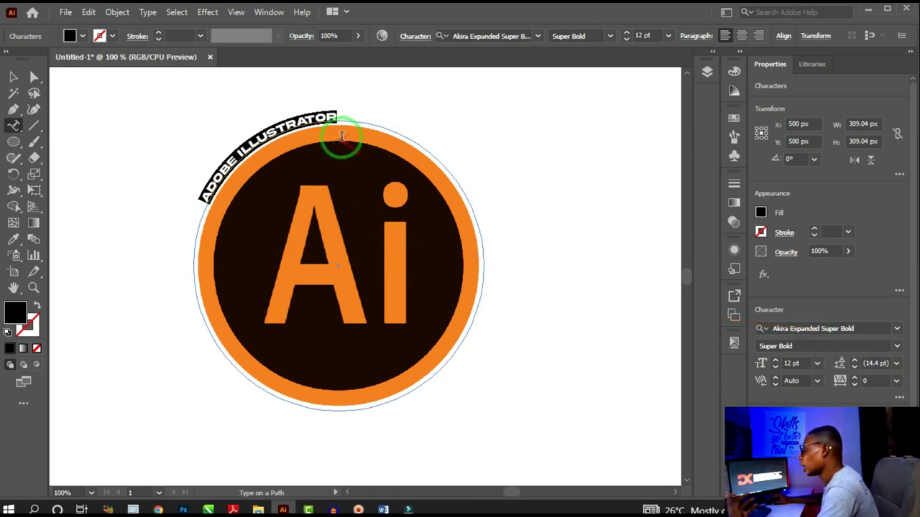
pyautogui.click(787, 363)
pyautogui.scroll(14, 789, 363)
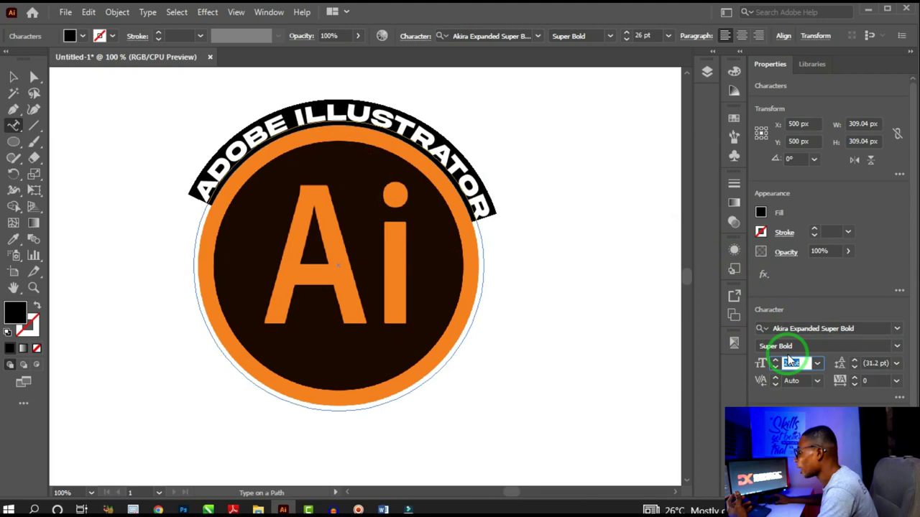
pyautogui.scroll(3, 791, 363)
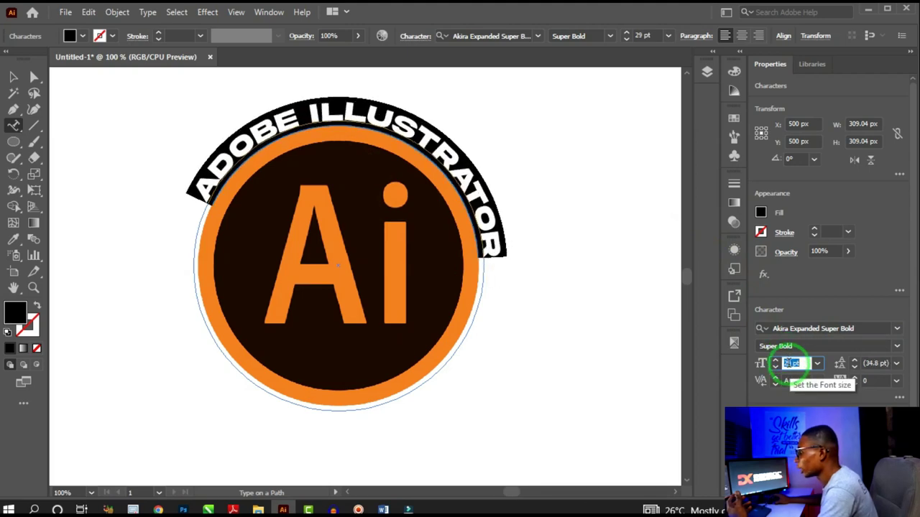
# Step: Slide the arched text's start bracket along the circle so it runs from upper left to the right
pyautogui.click(32, 77)
pyautogui.click(304, 148)
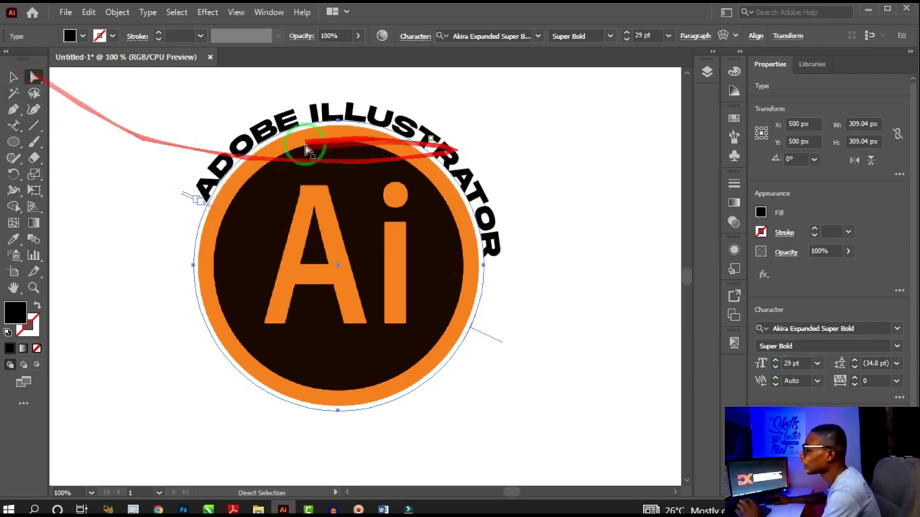
pyautogui.click(205, 205)
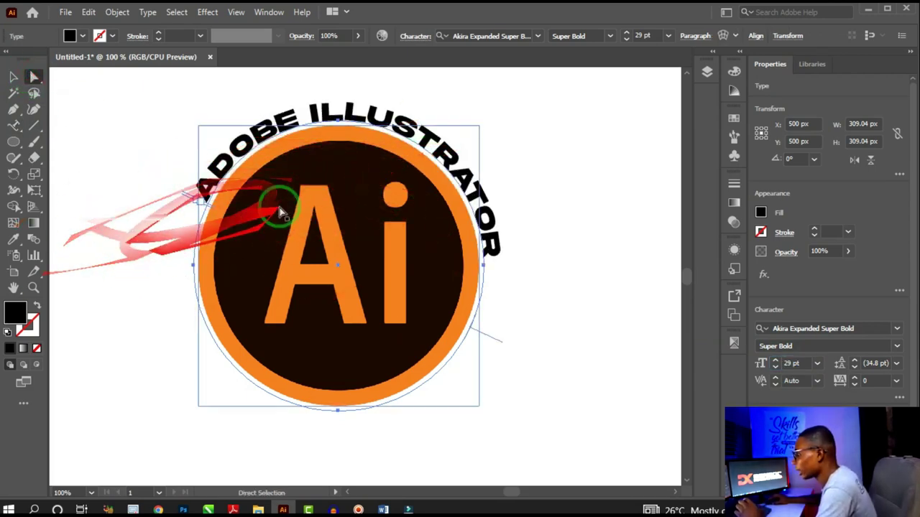
pyautogui.scroll(10, 184, 200)
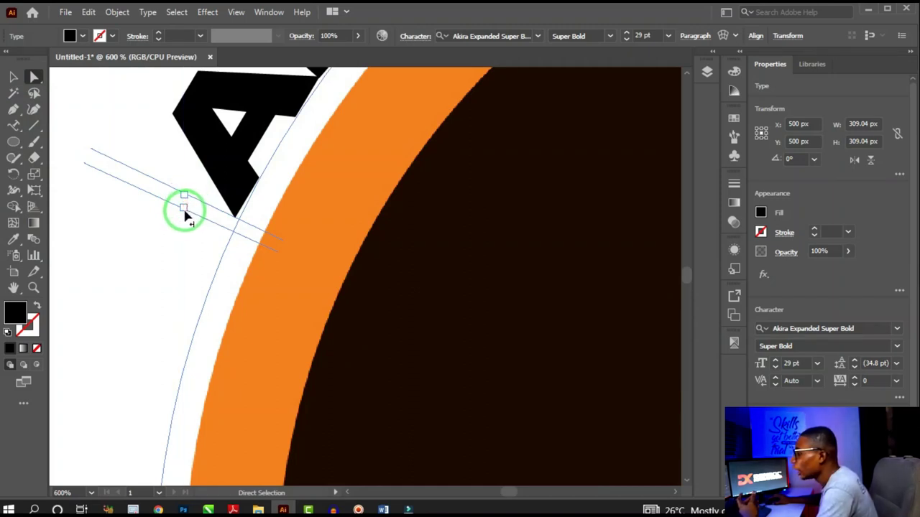
pyautogui.moveTo(185, 214); pyautogui.dragTo(127, 384)
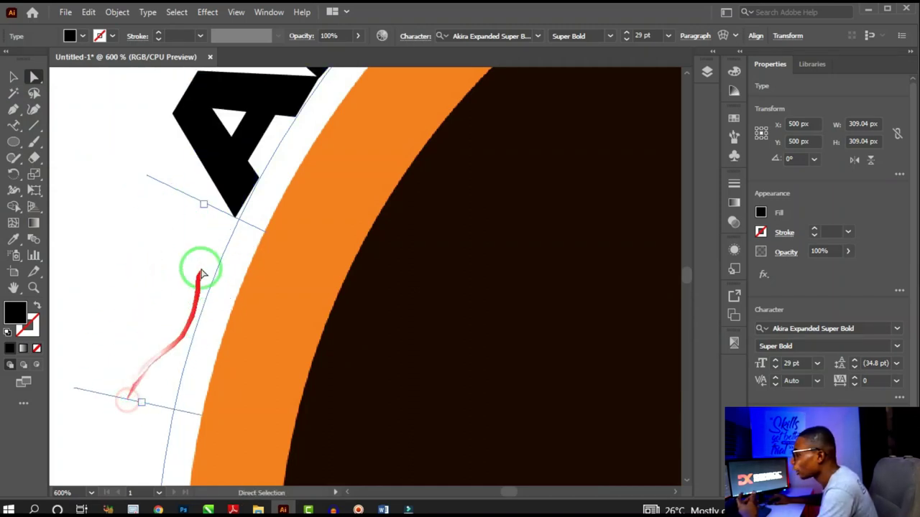
pyautogui.moveTo(206, 208); pyautogui.dragTo(199, 226)
pyautogui.scroll(-5, 199, 227)
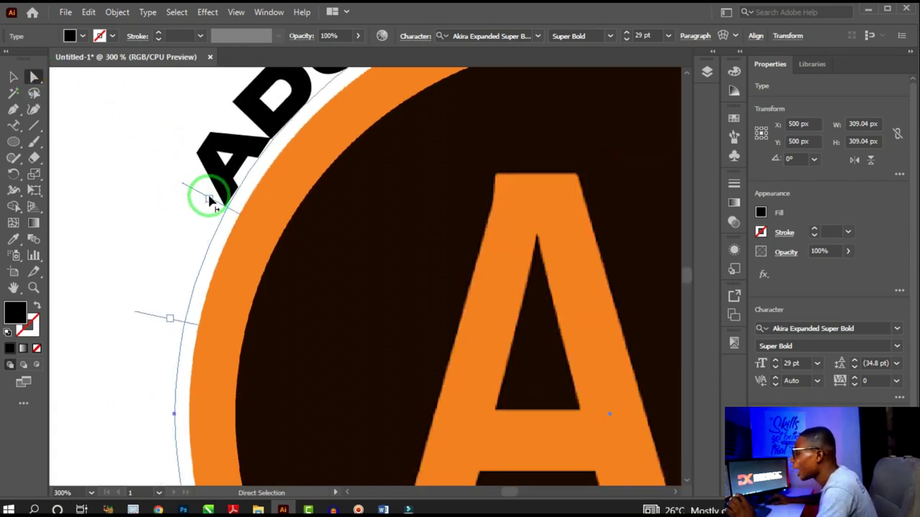
pyautogui.moveTo(208, 199); pyautogui.dragTo(291, 191)
pyautogui.scroll(-3, 189, 226)
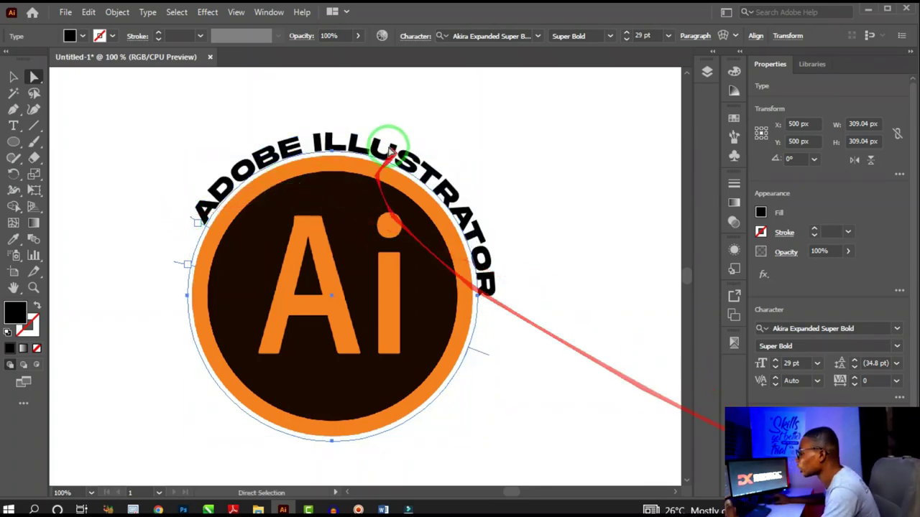
# Step: Center-align all of the ADOBE ILLUSTRATOR path text in the Paragraph panel
pyautogui.press('t')
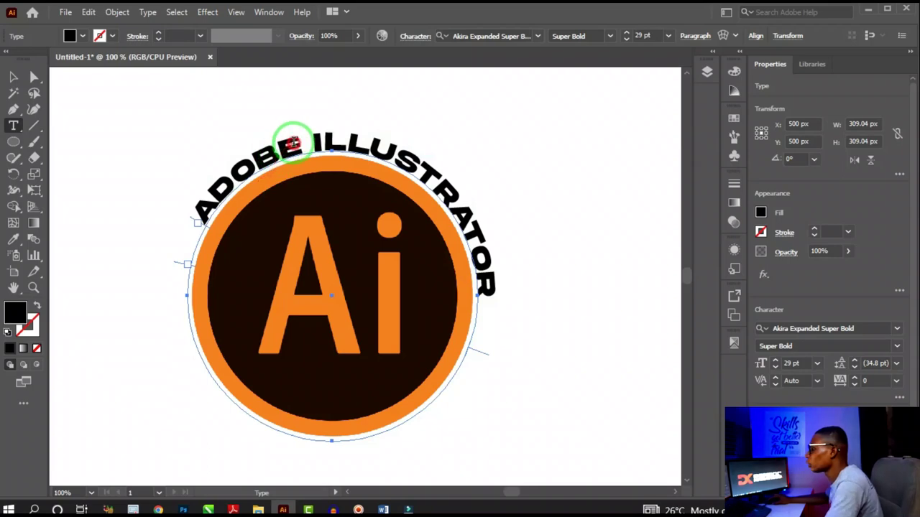
pyautogui.click(293, 139)
pyautogui.hotkey('ctrl', 'a')
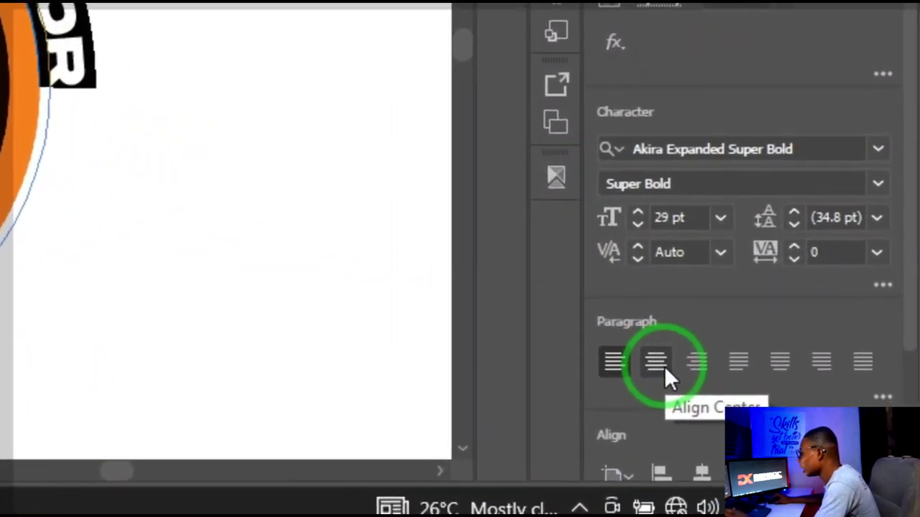
pyautogui.click(661, 364)
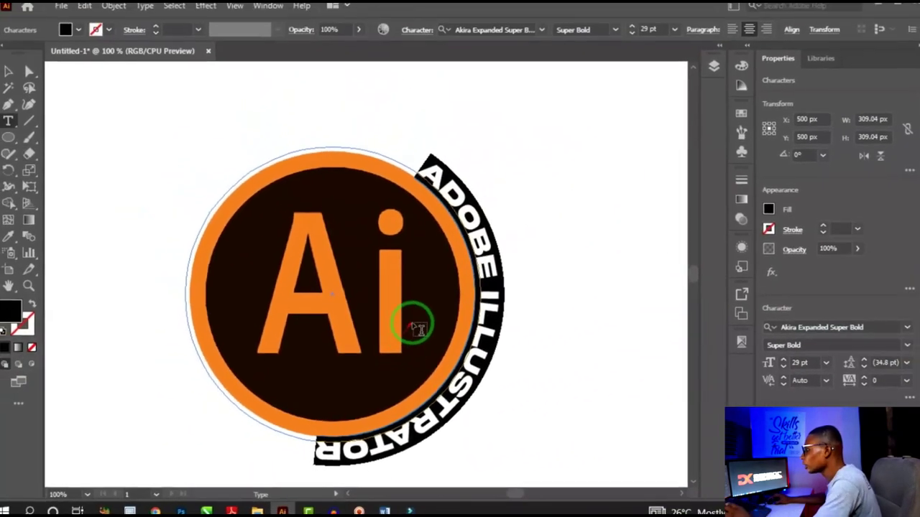
pyautogui.hotkey('ctrl', '-')
pyautogui.hotkey('ctrl', '-')
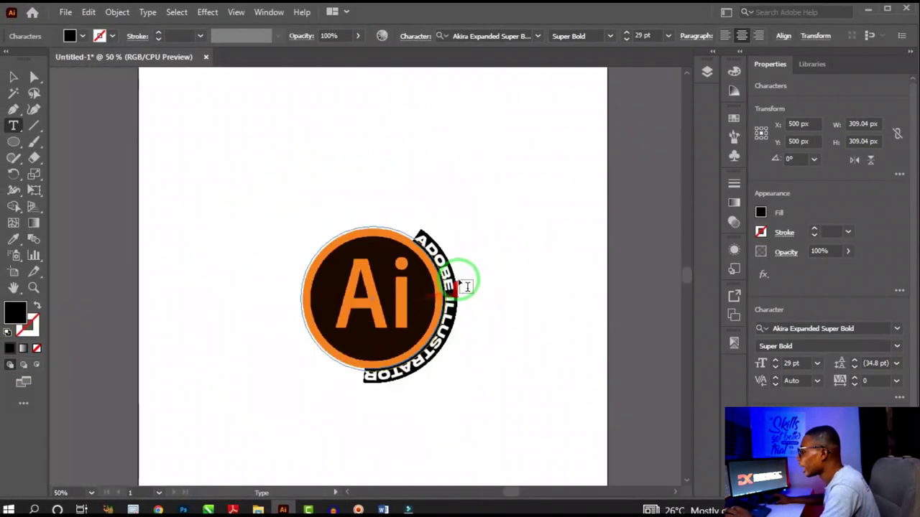
pyautogui.hotkey('ctrl', '+')
pyautogui.hotkey('ctrl', '+')
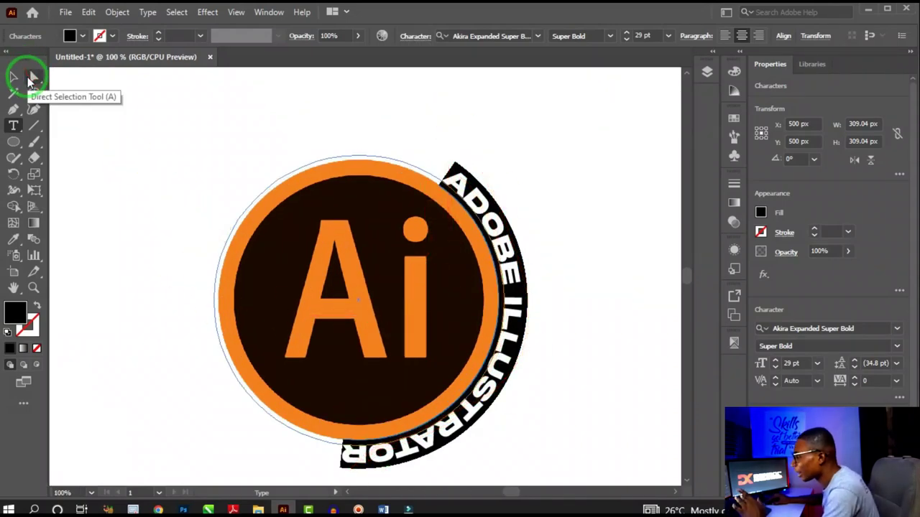
# Step: Select the text's circle path and move its start and end brackets around the ring
pyautogui.click(29, 78)
pyautogui.click(225, 237)
pyautogui.click(220, 234)
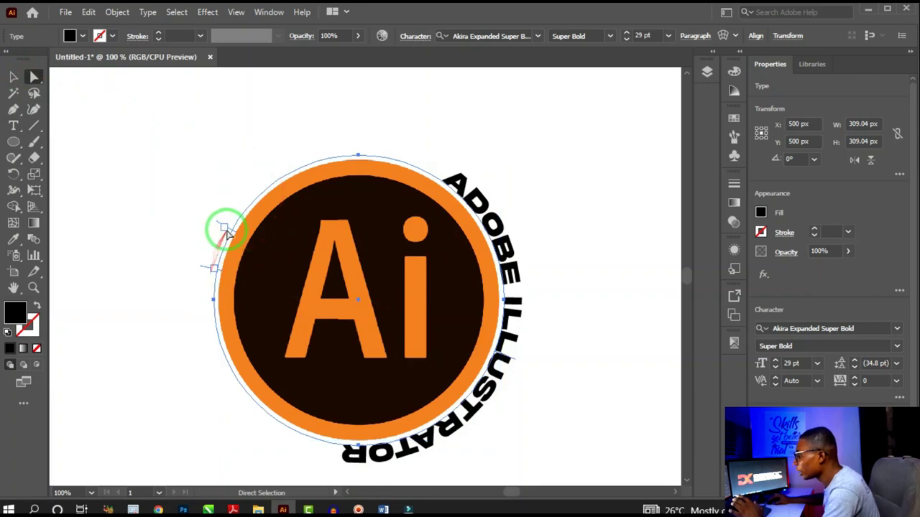
pyautogui.click(217, 220)
pyautogui.click(219, 229)
pyautogui.moveTo(223, 228); pyautogui.dragTo(409, 349)
pyautogui.moveTo(389, 300); pyautogui.dragTo(358, 155)
pyautogui.moveTo(357, 445)
pyautogui.mouseDown()
pyautogui.moveTo(359, 437)
pyautogui.moveTo(358, 445)
pyautogui.mouseUp()
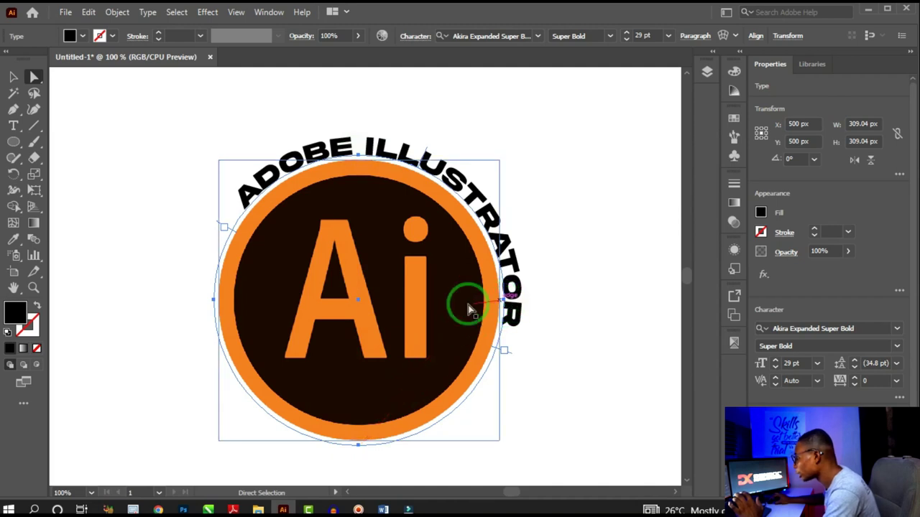
# Step: Drag the start bracket down the left side and the end up the right, centring the text on top
pyautogui.click(213, 300)
pyautogui.moveTo(213, 300); pyautogui.dragTo(215, 298)
pyautogui.click(224, 230)
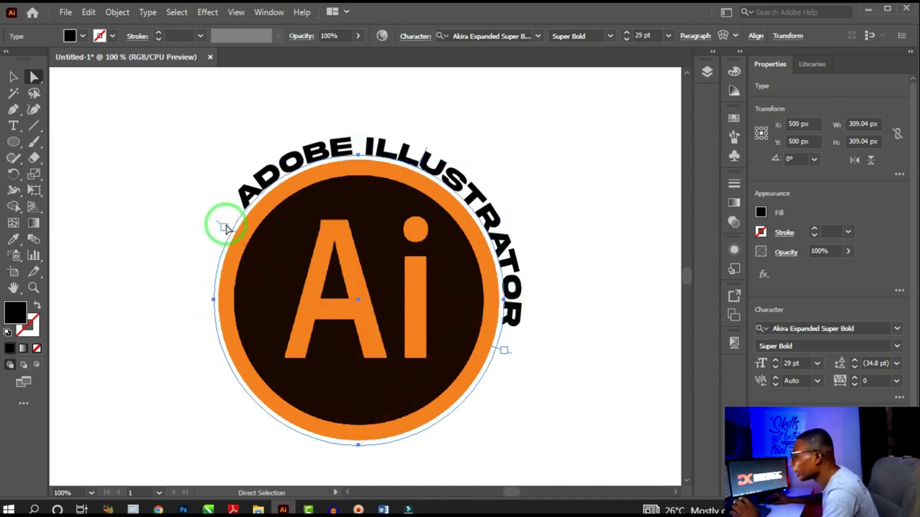
pyautogui.moveTo(222, 229); pyautogui.dragTo(208, 301)
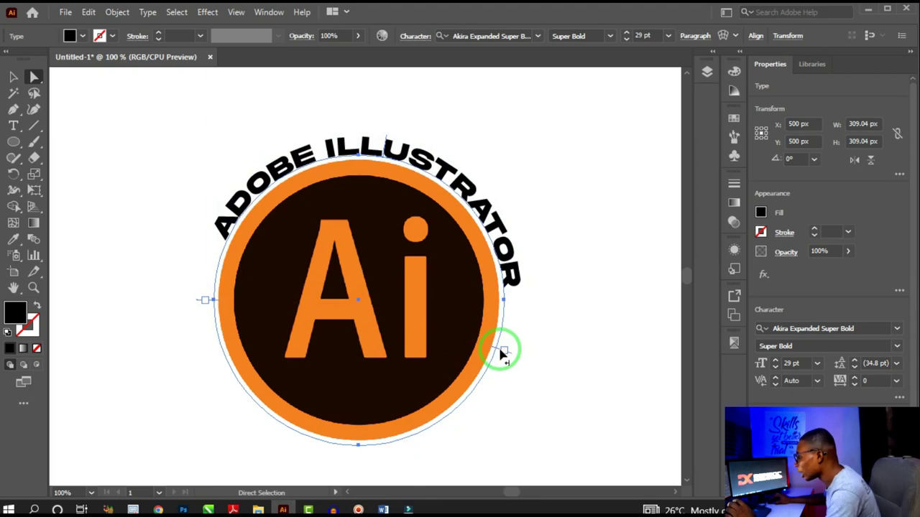
pyautogui.moveTo(503, 353); pyautogui.dragTo(246, 185)
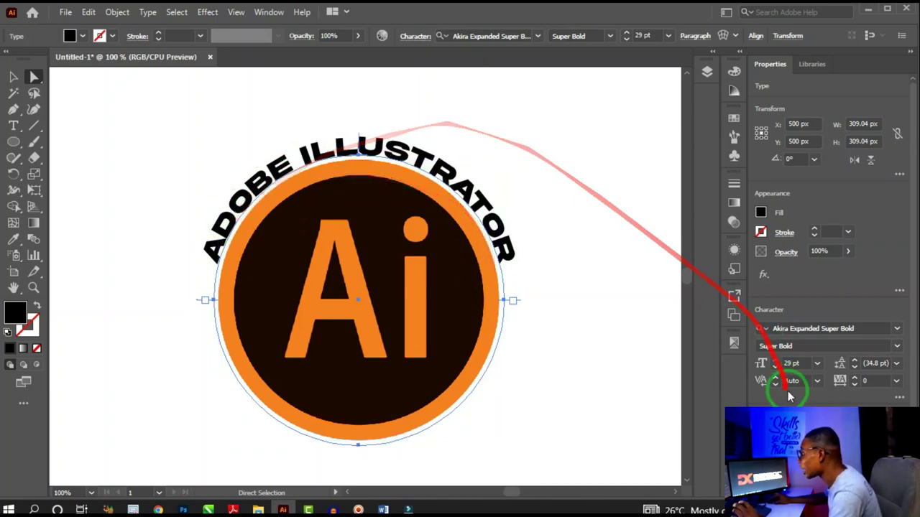
pyautogui.click(365, 160)
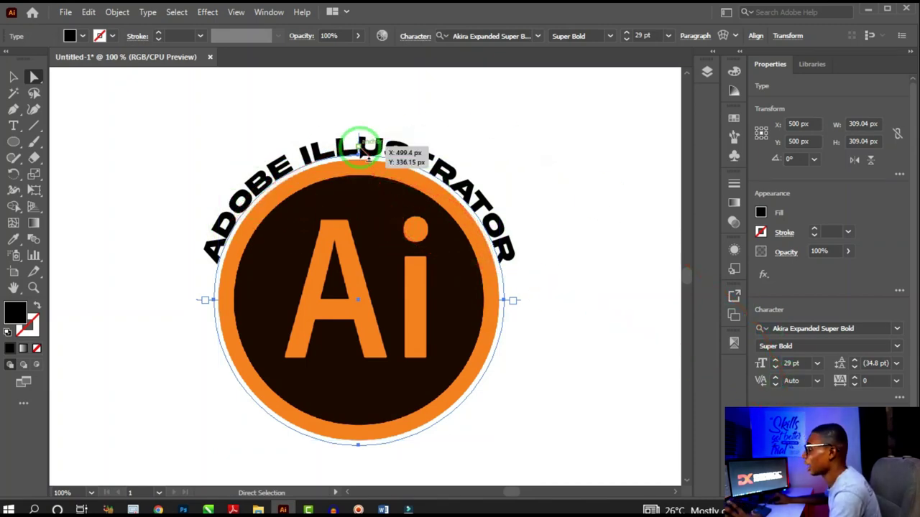
pyautogui.click(463, 333)
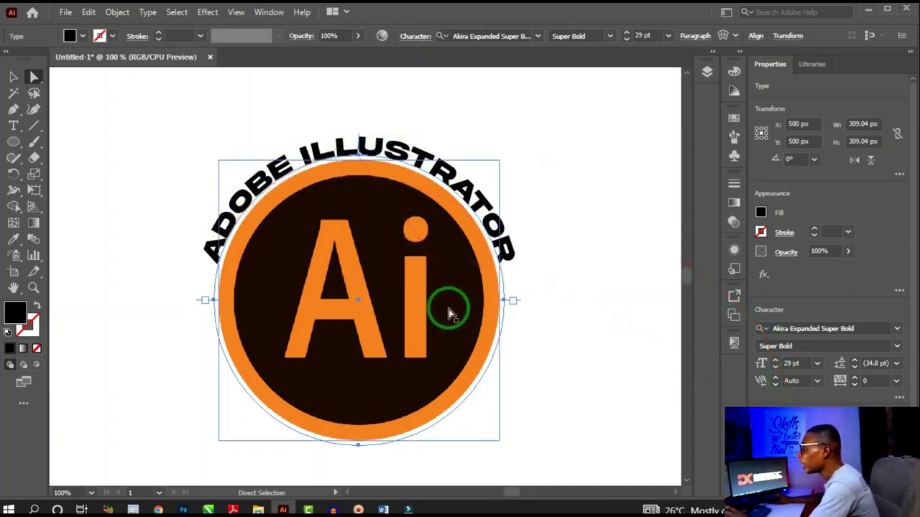
pyautogui.press('t')
pyautogui.click(370, 146)
pyautogui.hotkey('ctrl', 'a')
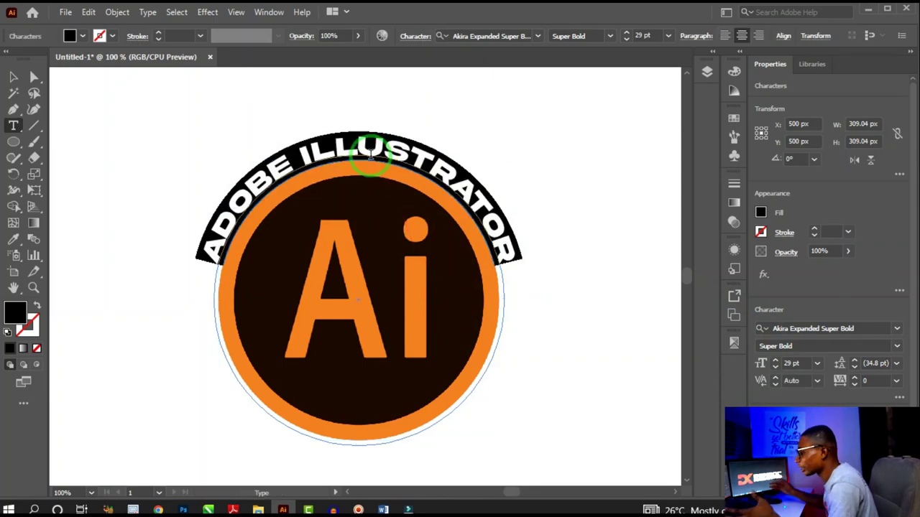
pyautogui.write('DENNI')
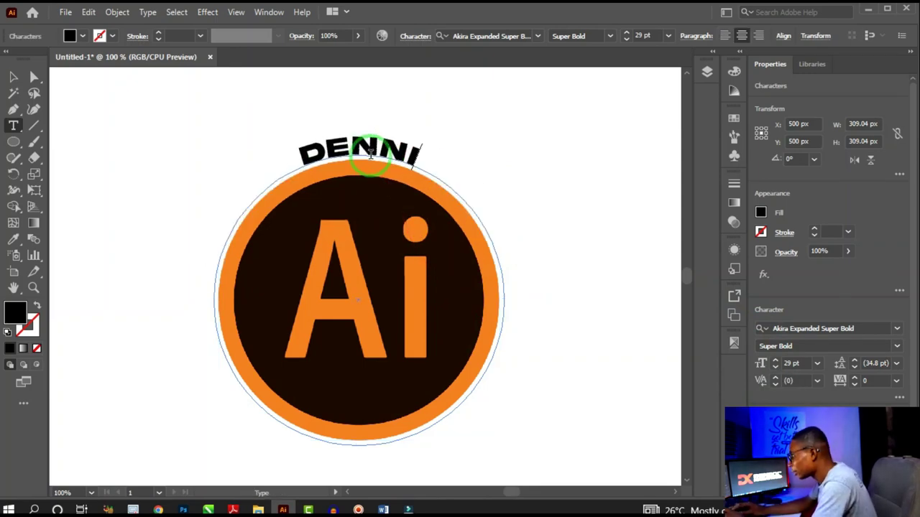
pyautogui.write('S DENNIS')
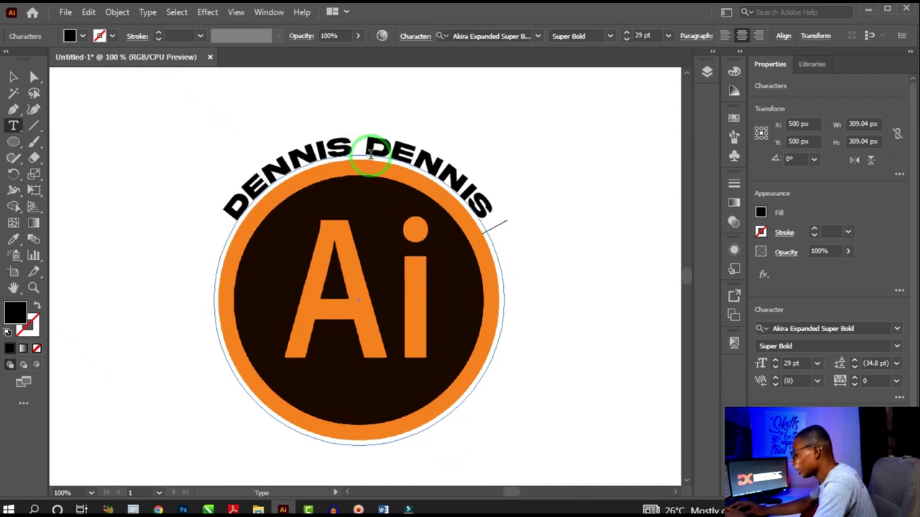
pyautogui.write(' DENN')
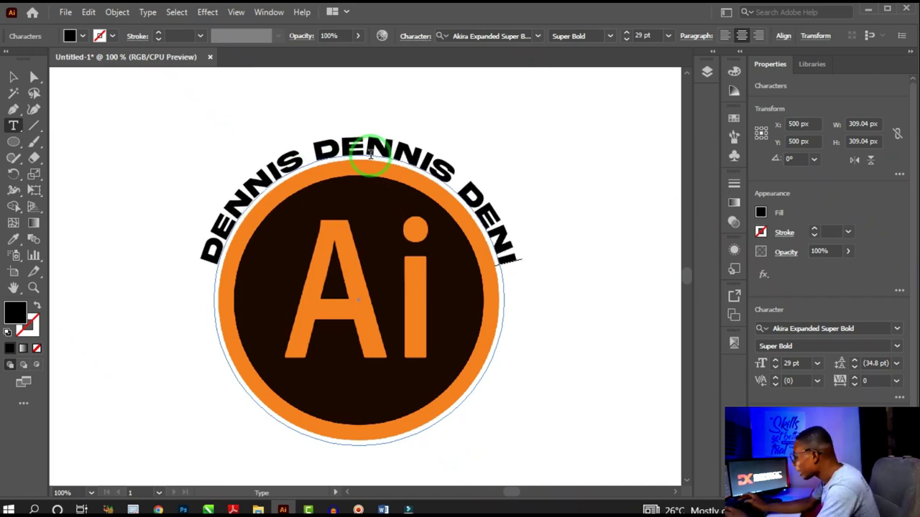
pyautogui.write('IS')
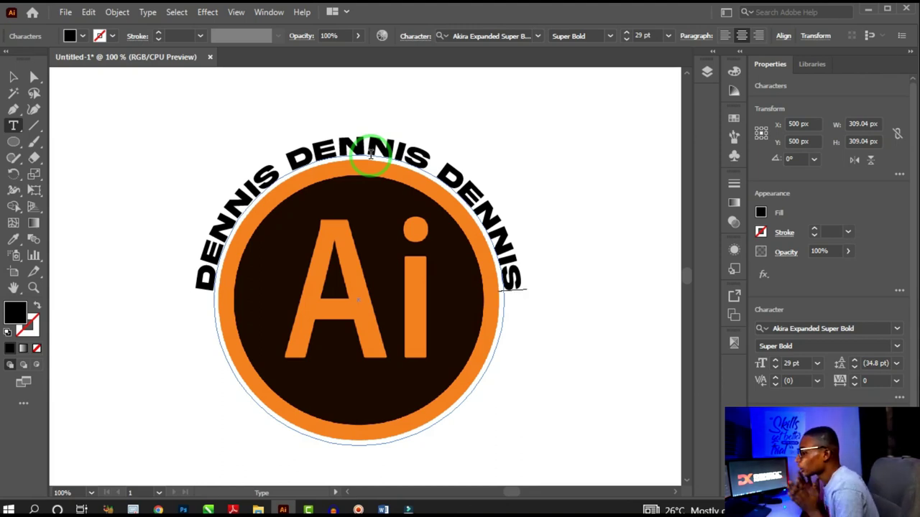
pyautogui.hotkey('ctrl', 'z')
pyautogui.hotkey('ctrl', 'z')
pyautogui.hotkey('ctrl', 'z')
pyautogui.hotkey('ctrl', 'z')
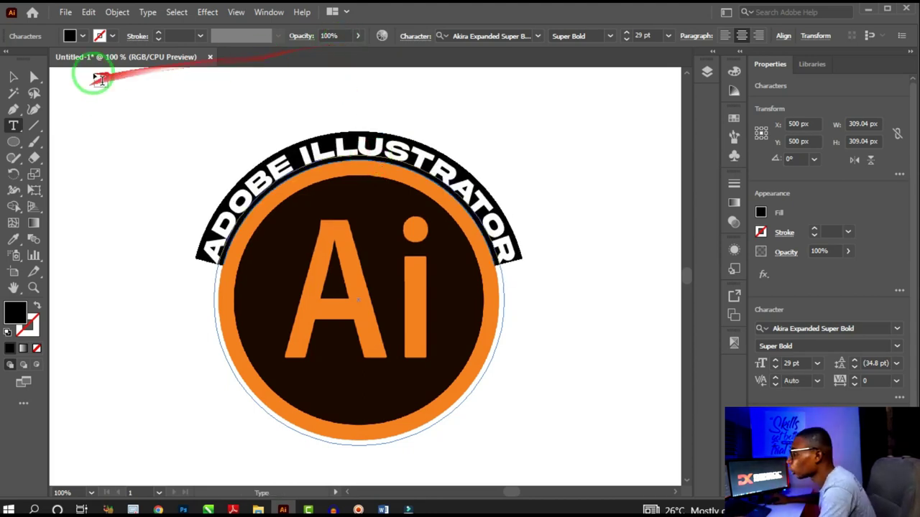
# Step: Slide the curved ADOBE ILLUSTRATOR text along the circle path
pyautogui.click(13, 77)
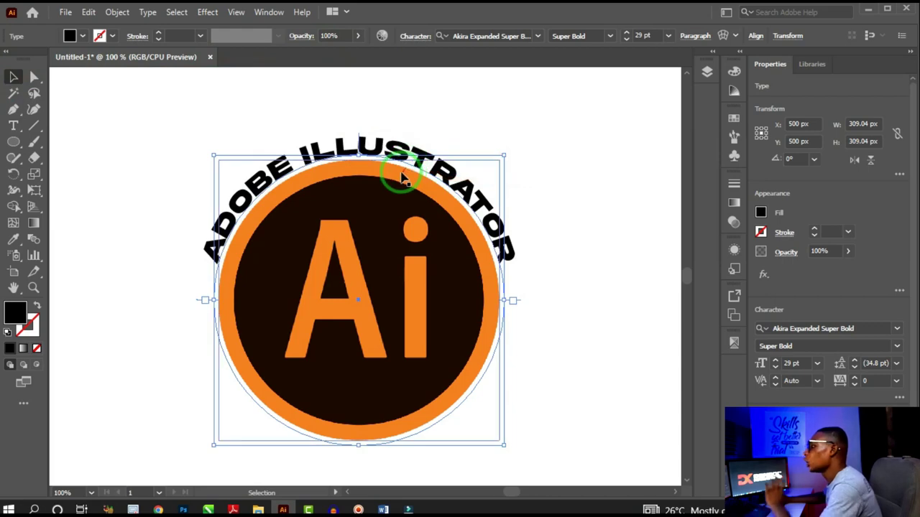
pyautogui.moveTo(379, 147); pyautogui.dragTo(365, 131)
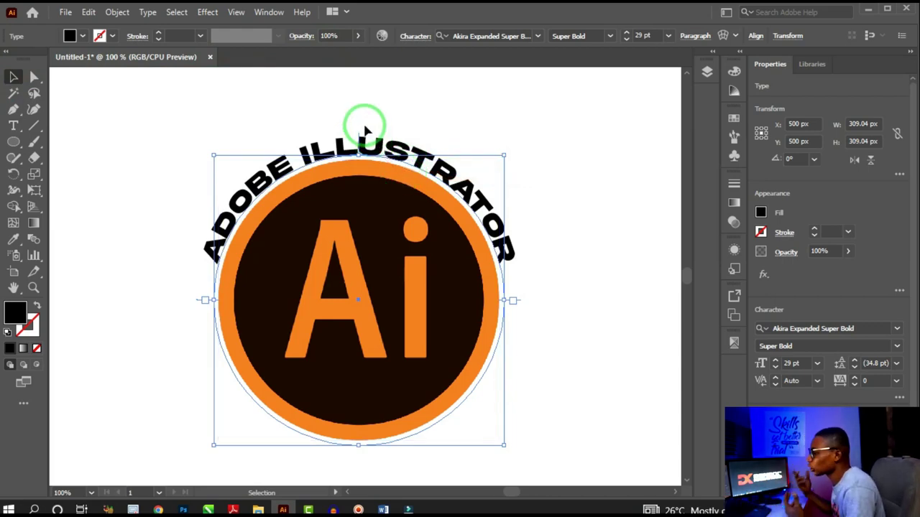
pyautogui.moveTo(364, 131); pyautogui.dragTo(318, 127)
# Step: In Type on a Path Options with preview, try Skew, 3D Ribbon, Stair Step and Gravity, keeping Rainbow
pyautogui.click(148, 12)
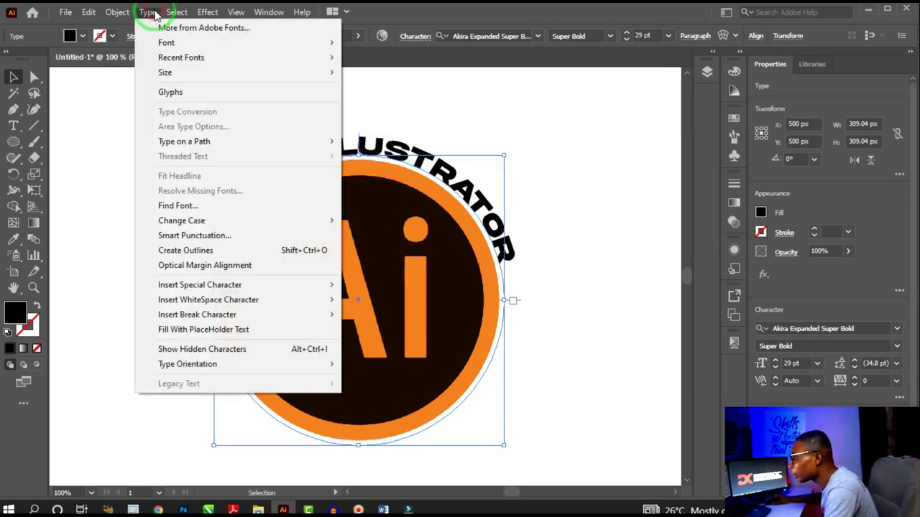
pyautogui.moveTo(212, 143)
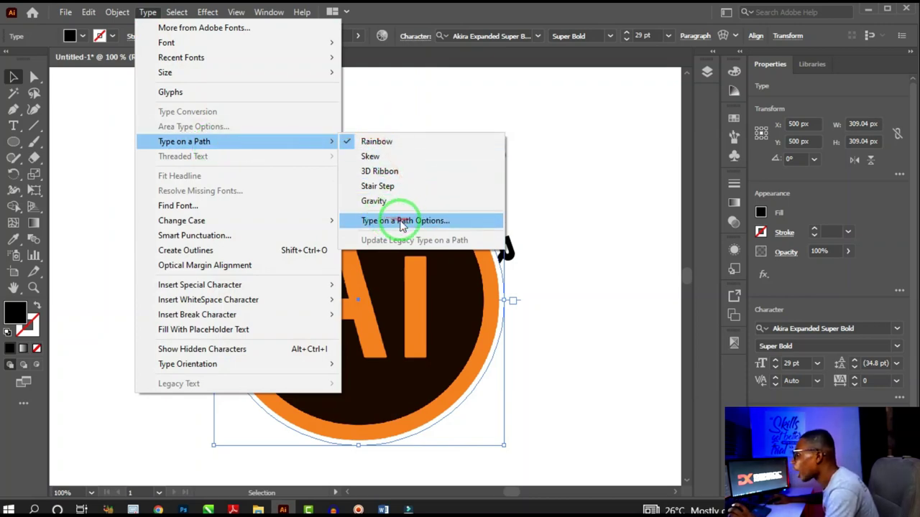
pyautogui.click(425, 222)
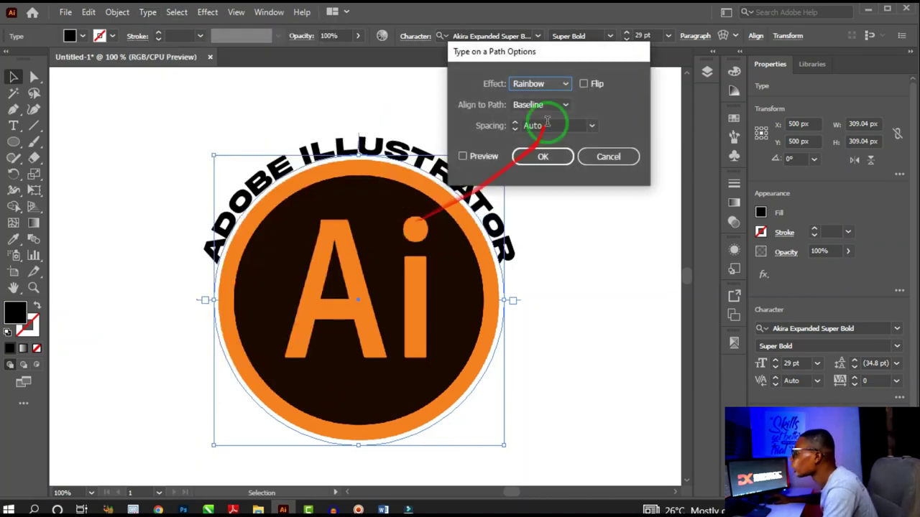
pyautogui.click(462, 156)
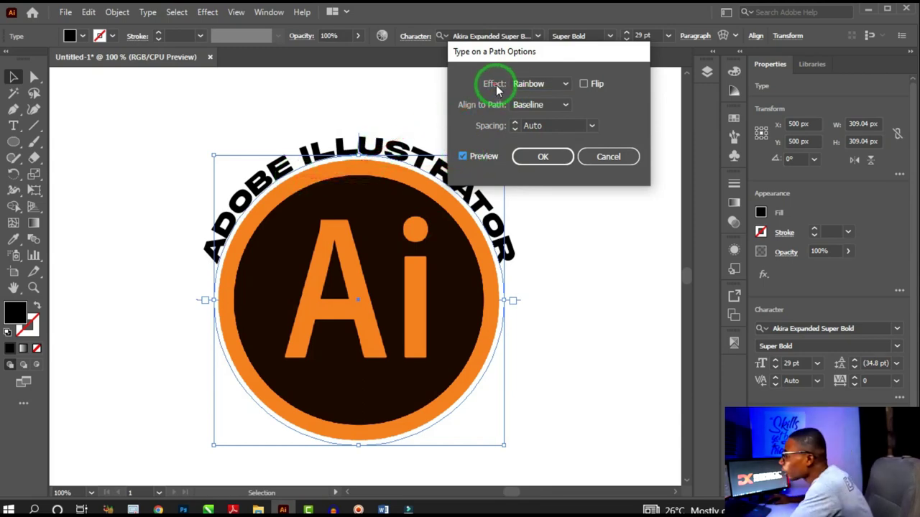
pyautogui.click(532, 85)
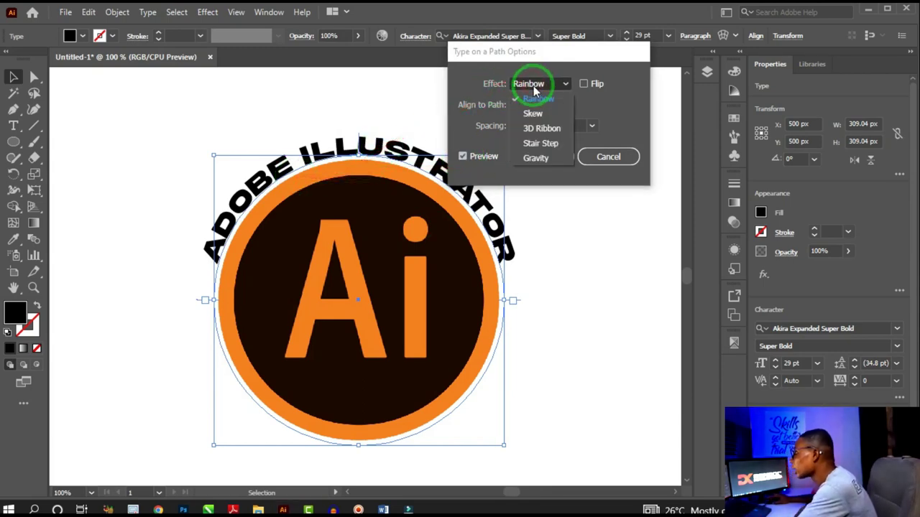
pyautogui.click(536, 115)
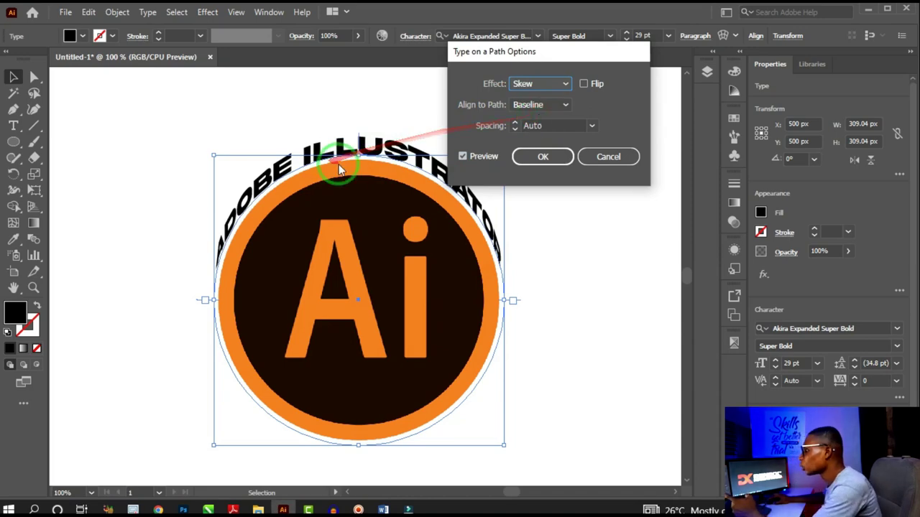
pyautogui.click(535, 86)
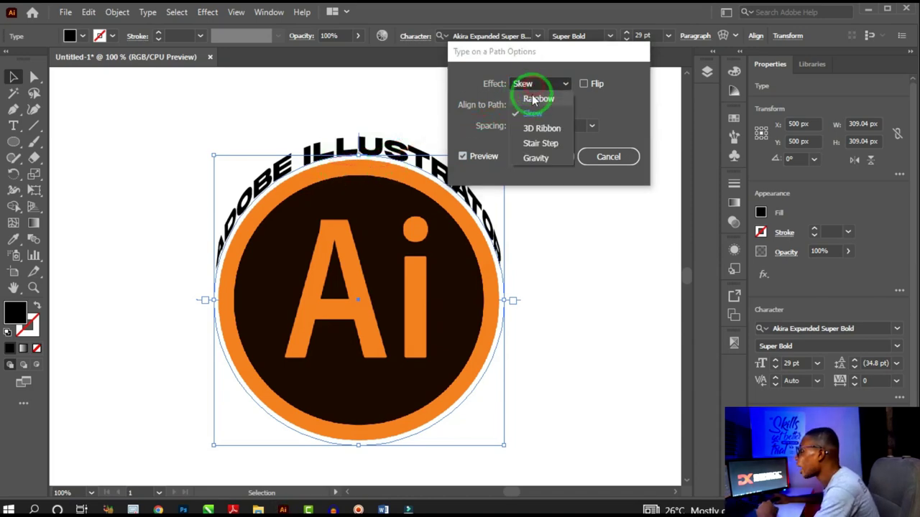
pyautogui.click(541, 128)
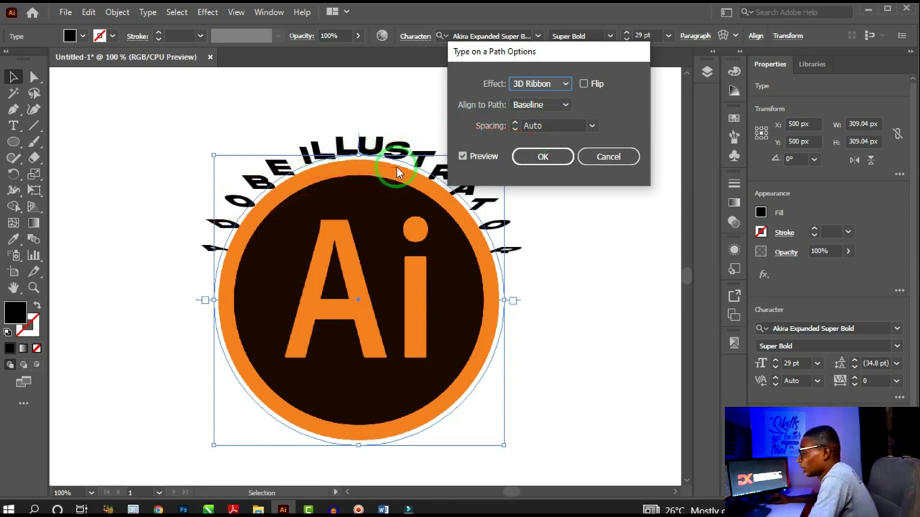
pyautogui.click(538, 84)
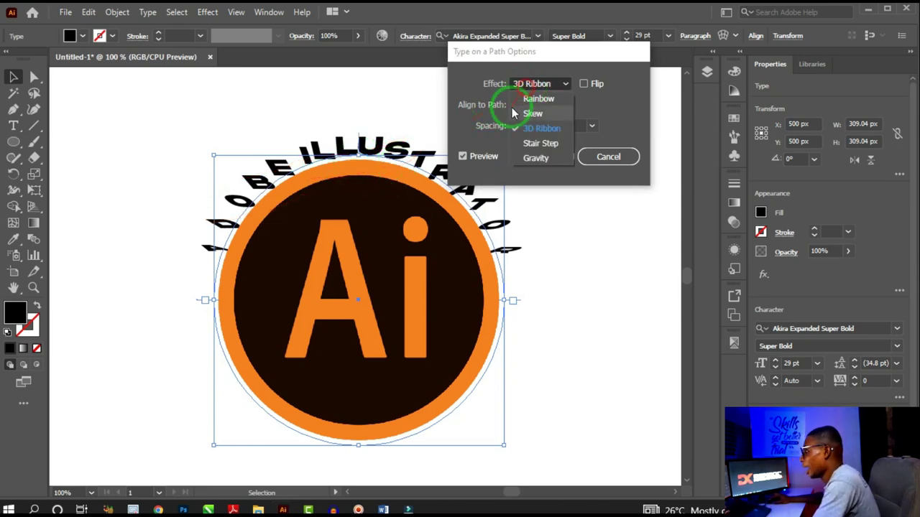
pyautogui.click(542, 144)
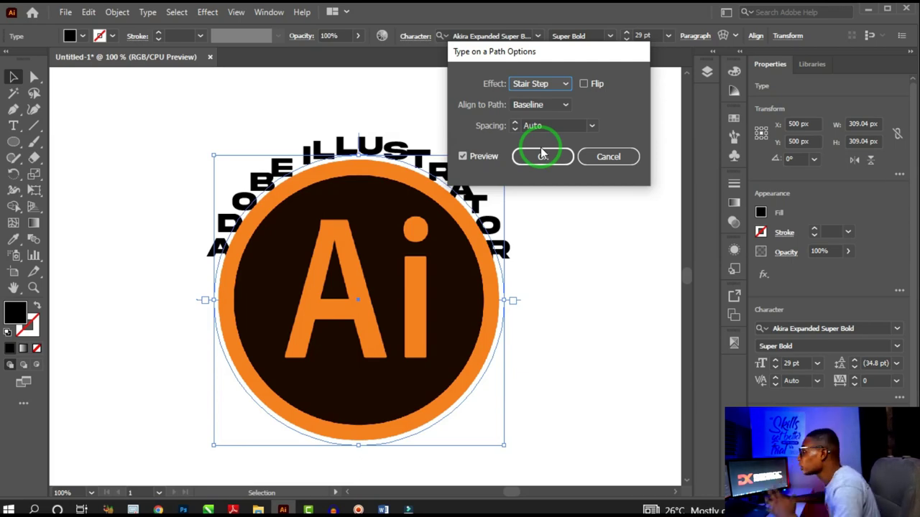
pyautogui.click(551, 84)
pyautogui.click(550, 157)
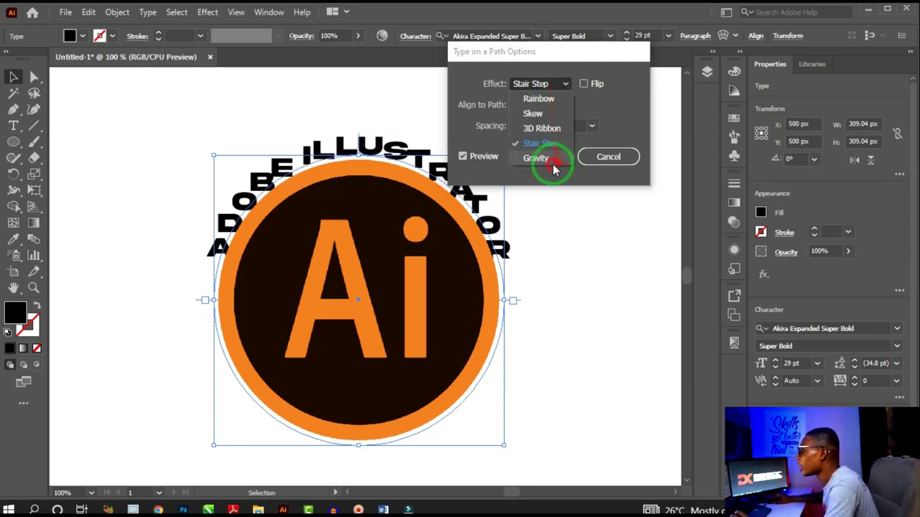
pyautogui.click(550, 84)
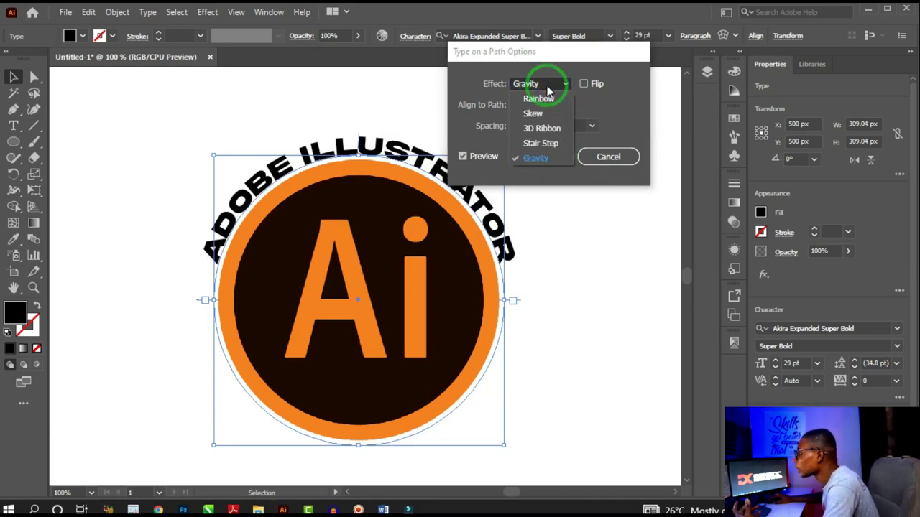
pyautogui.click(539, 98)
pyautogui.click(550, 84)
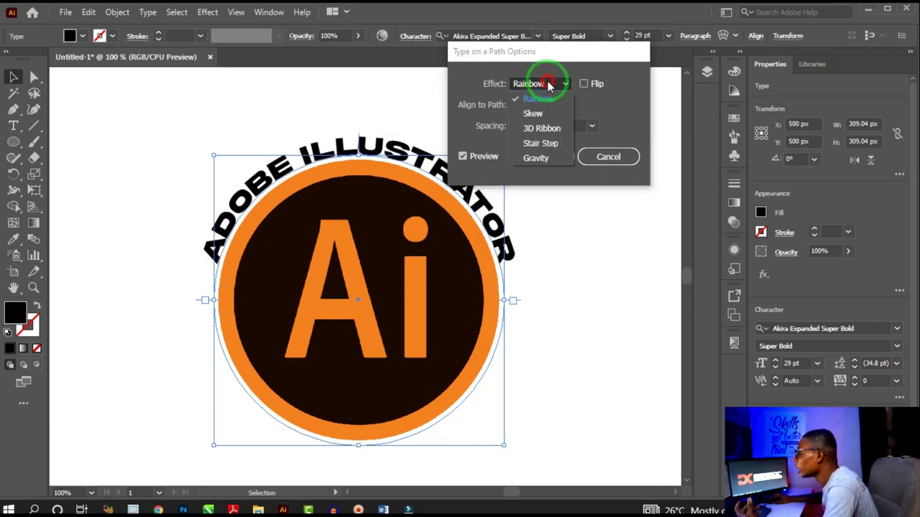
pyautogui.click(544, 87)
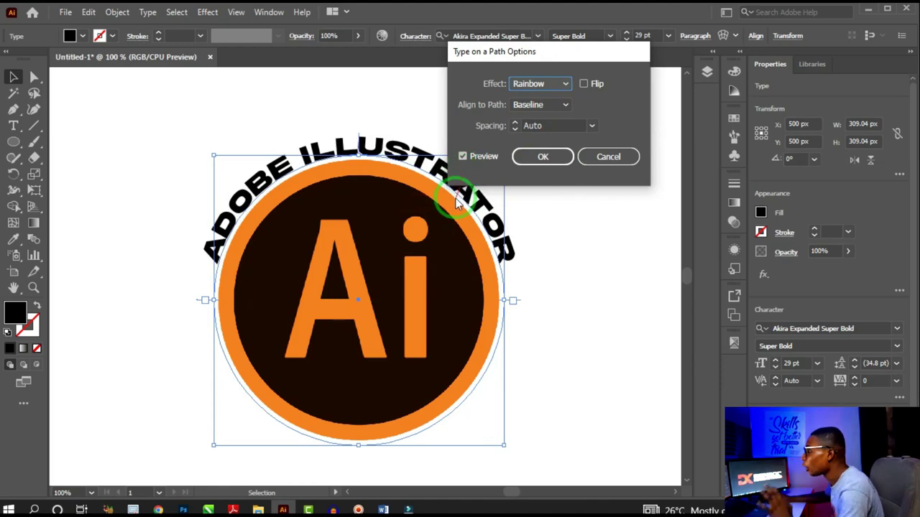
# Step: Set Align to Path to Ascender and apply the path text options
pyautogui.hotkey('ctrl', '-')
pyautogui.click(550, 105)
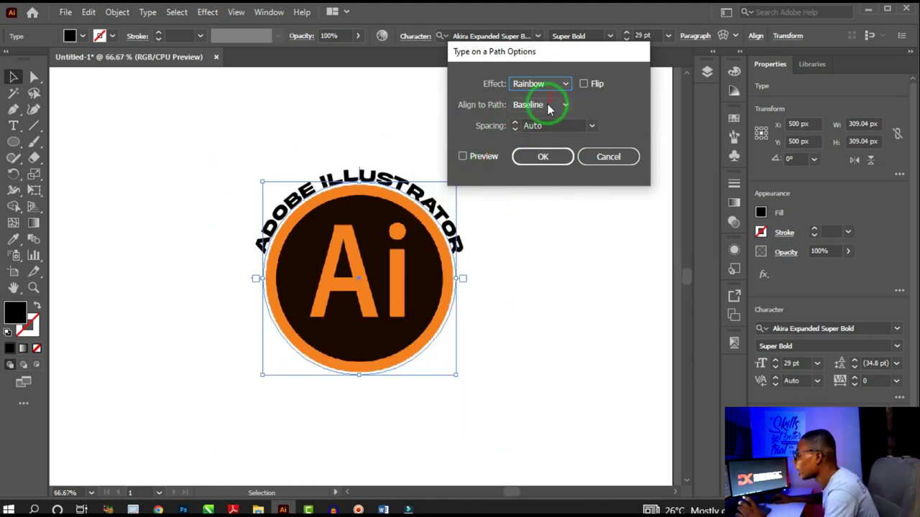
pyautogui.click(533, 107)
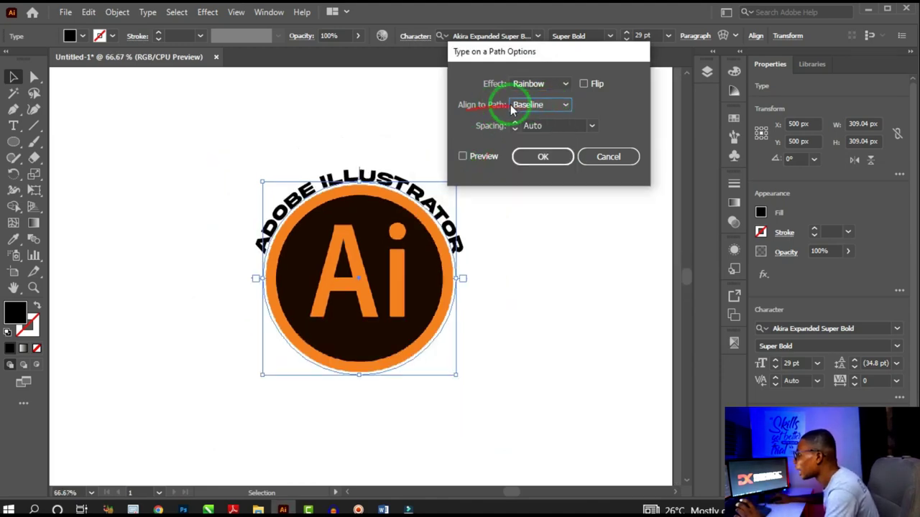
pyautogui.click(533, 107)
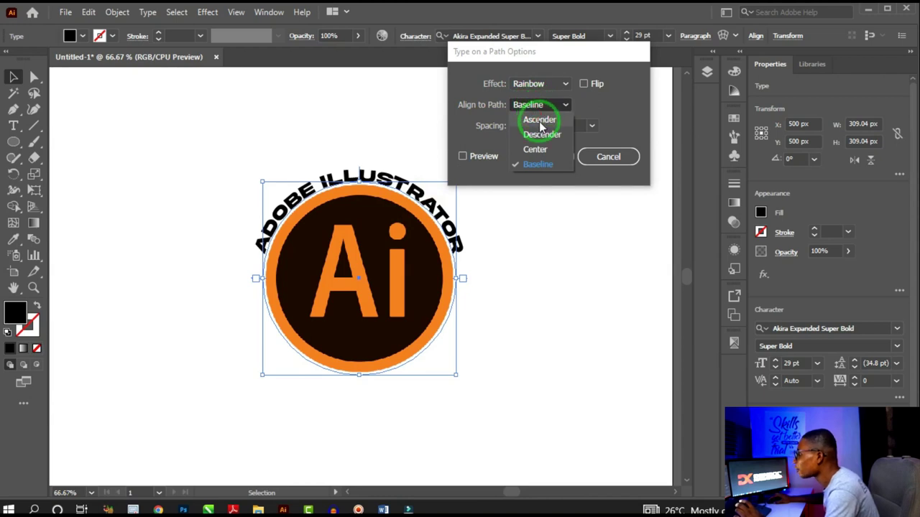
pyautogui.click(540, 120)
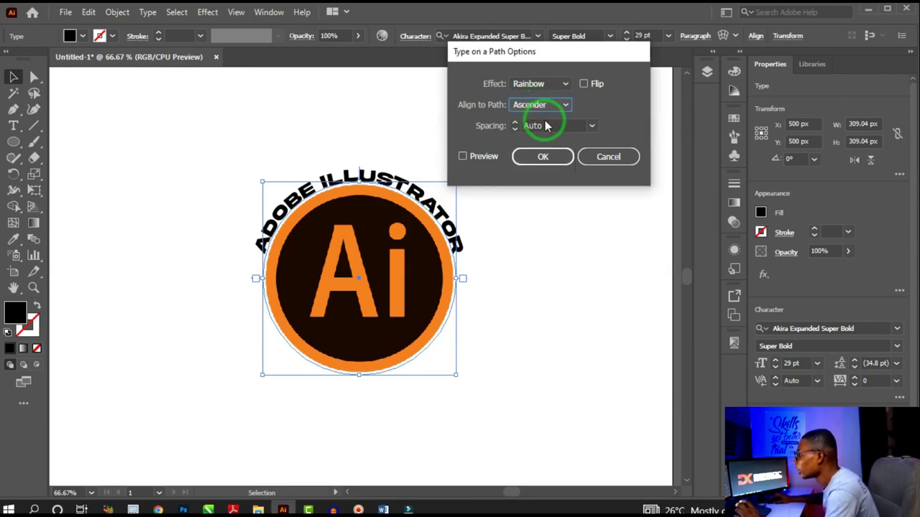
pyautogui.click(463, 157)
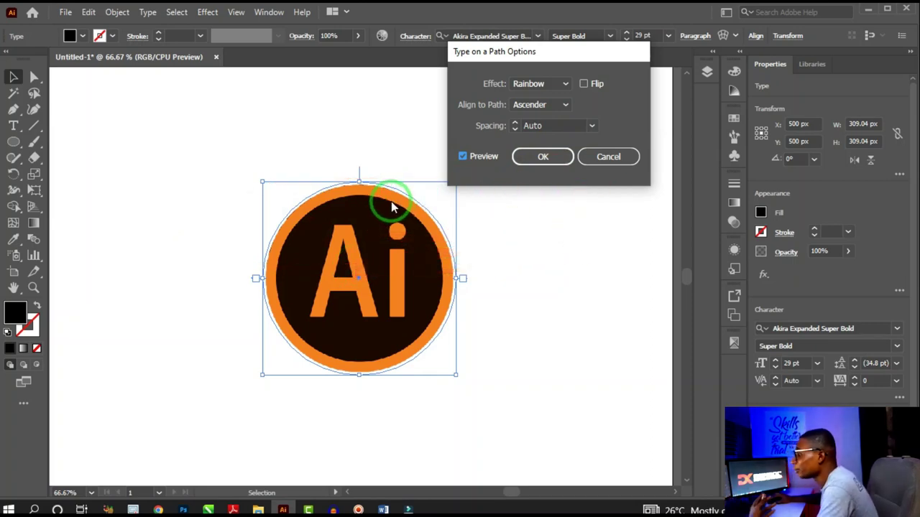
pyautogui.click(541, 159)
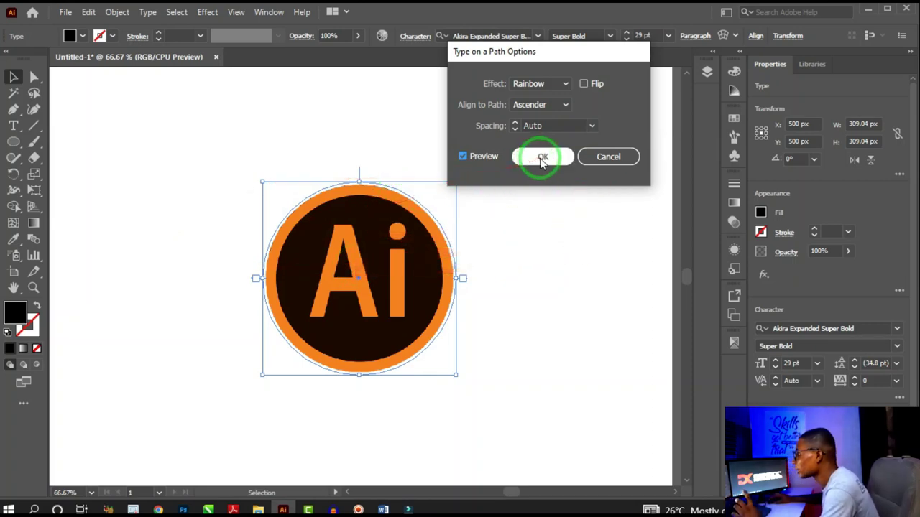
pyautogui.scroll(1, 383, 263)
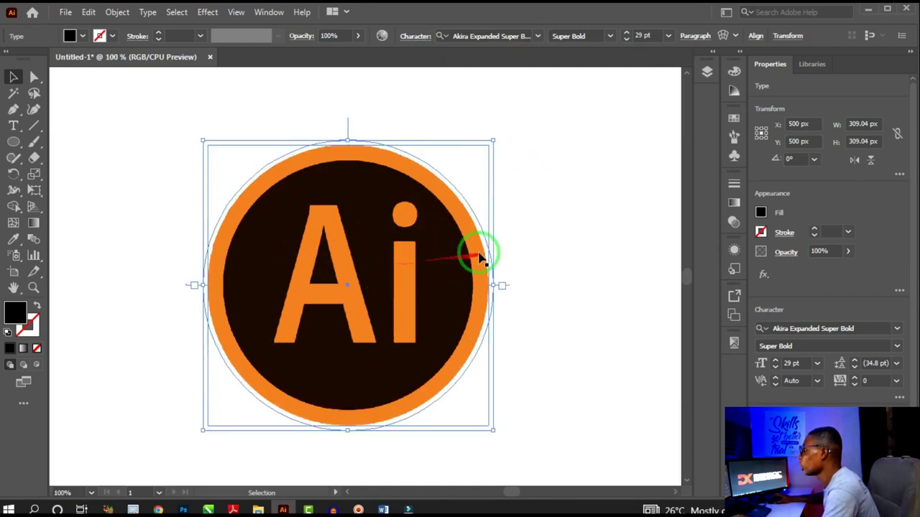
# Step: Bring the ADOBE ILLUSTRATOR path text in front of the circle and slide it along the ring
pyautogui.rightClick(362, 140)
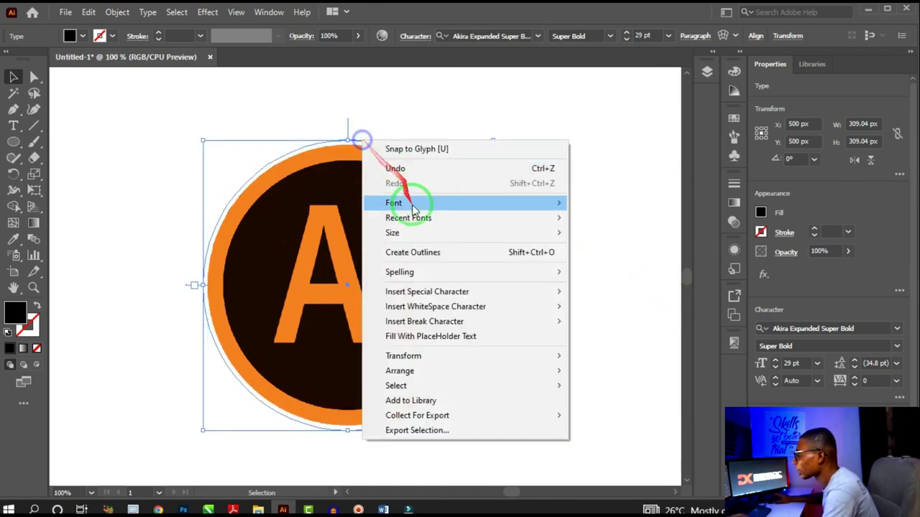
pyautogui.moveTo(445, 380)
pyautogui.click(591, 372)
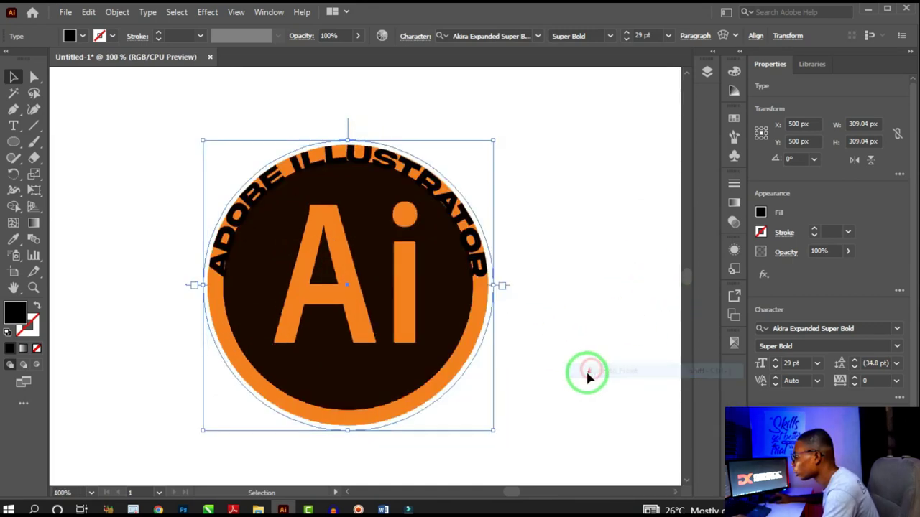
pyautogui.moveTo(419, 188); pyautogui.dragTo(346, 165)
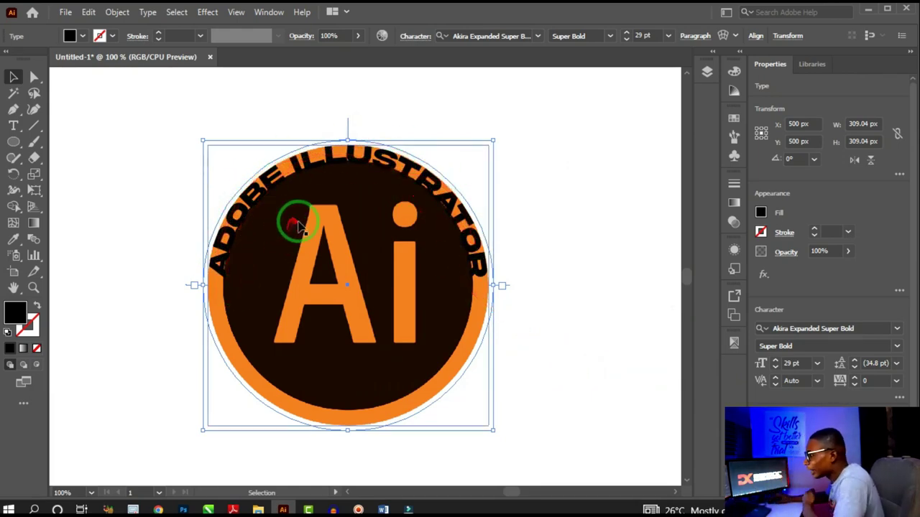
# Step: In Type on a Path Options, try Descender and Center alignment with Preview, then settle on Baseline
pyautogui.click(148, 11)
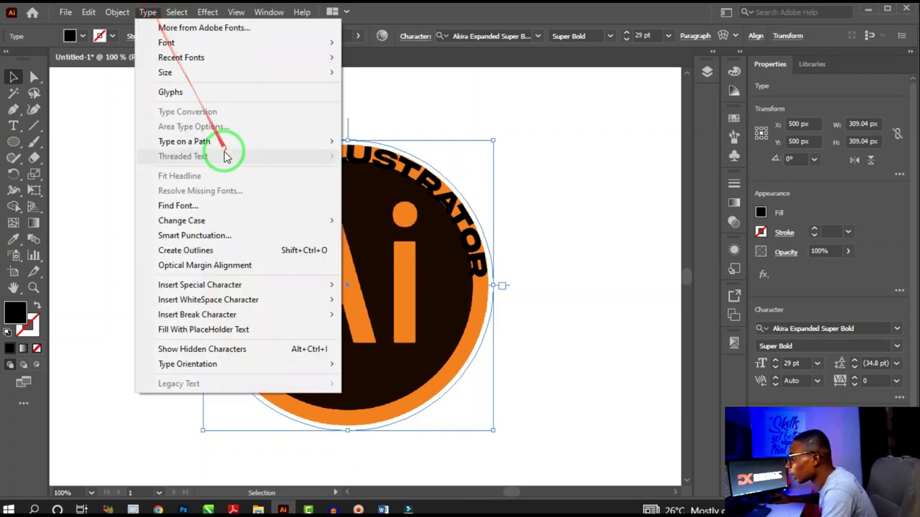
pyautogui.moveTo(301, 147)
pyautogui.click(410, 220)
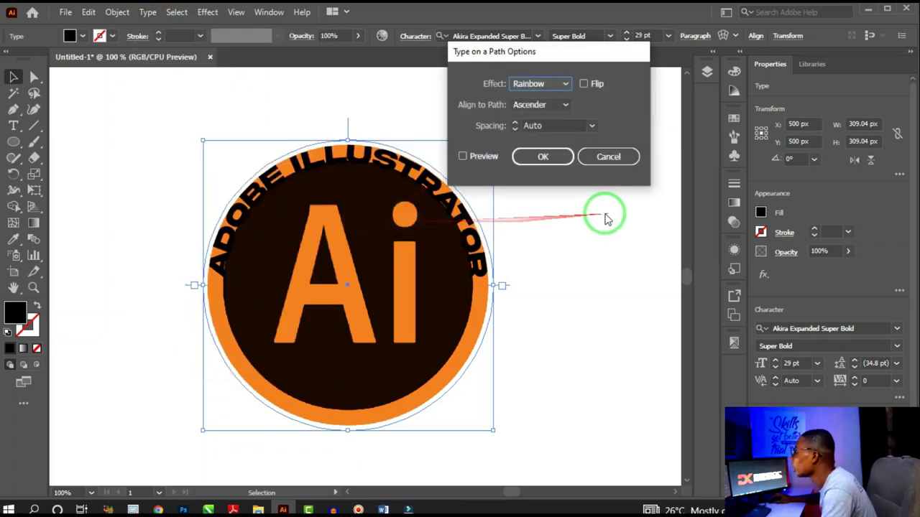
pyautogui.click(533, 105)
pyautogui.click(539, 137)
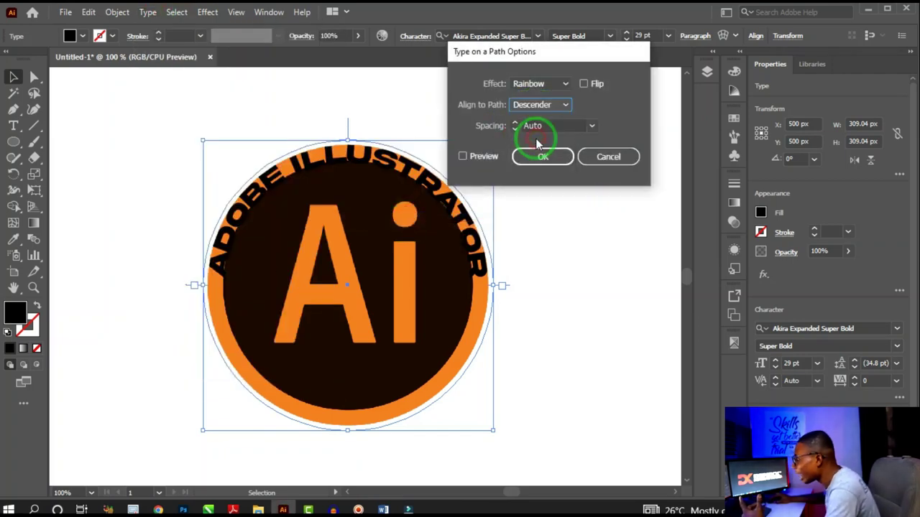
pyautogui.click(462, 157)
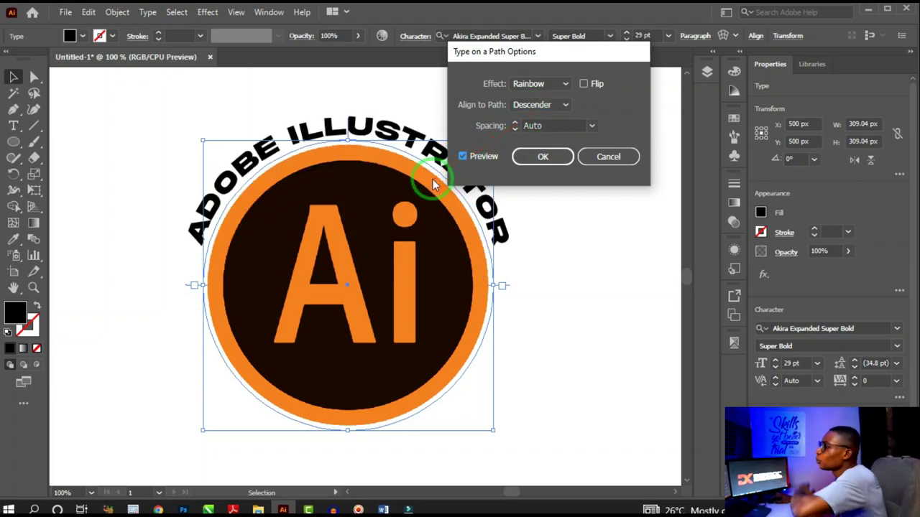
pyautogui.click(539, 105)
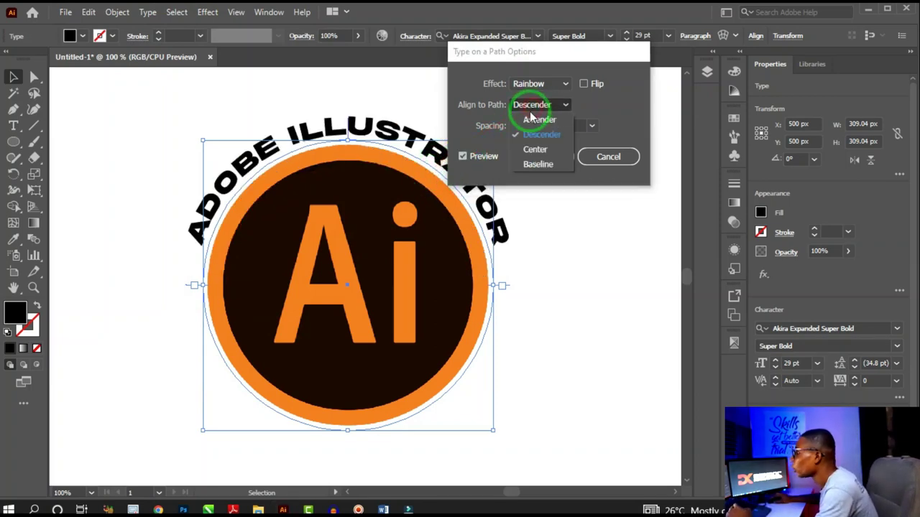
pyautogui.click(529, 150)
pyautogui.moveTo(527, 157)
pyautogui.mouseDown()
pyautogui.moveTo(339, 160)
pyautogui.moveTo(267, 148)
pyautogui.moveTo(199, 256)
pyautogui.moveTo(450, 144)
pyautogui.moveTo(328, 148)
pyautogui.moveTo(269, 193)
pyautogui.moveTo(434, 169)
pyautogui.mouseUp()
pyautogui.click(532, 105)
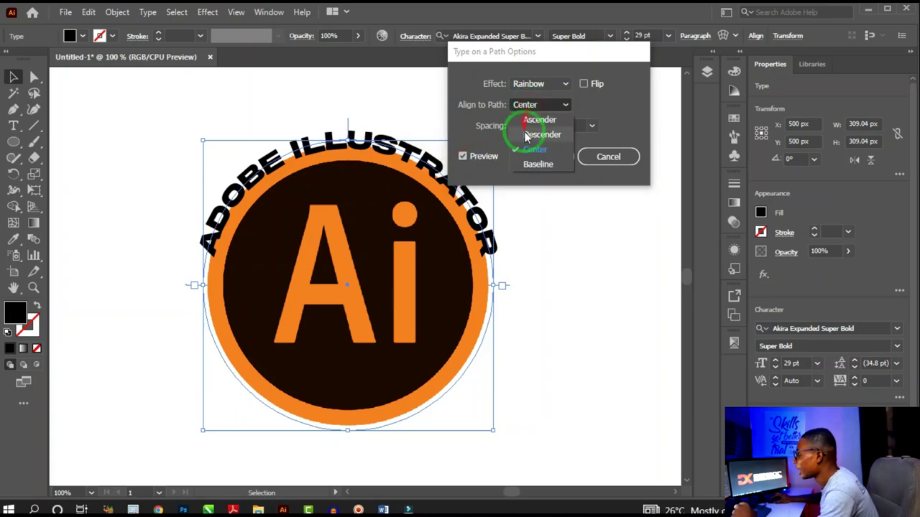
pyautogui.click(544, 169)
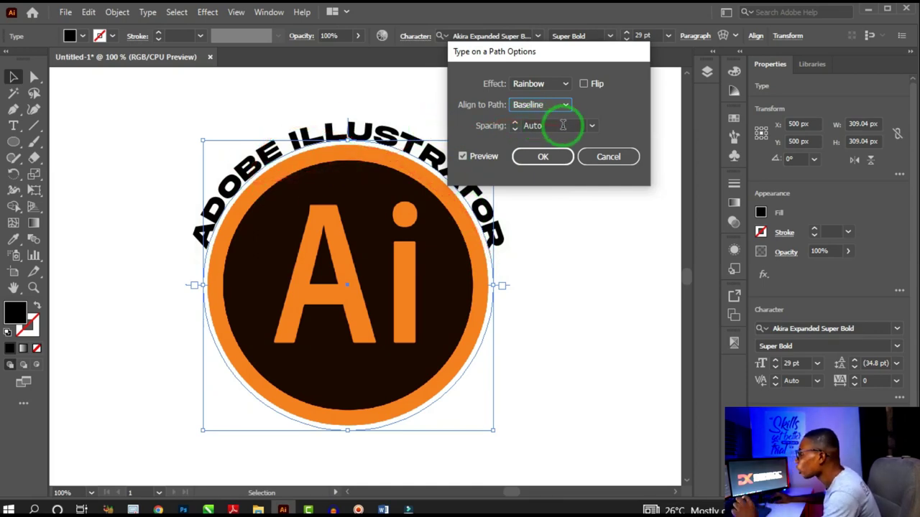
# Step: Try 4 pt and 18 pt spacing, settle on 0 pt, and leave Flip unchecked
pyautogui.click(591, 128)
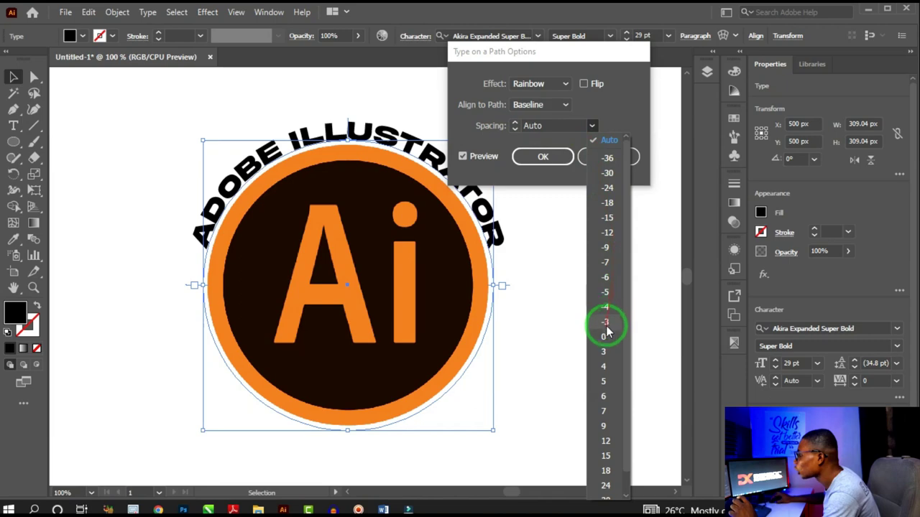
pyautogui.click(606, 367)
pyautogui.click(592, 125)
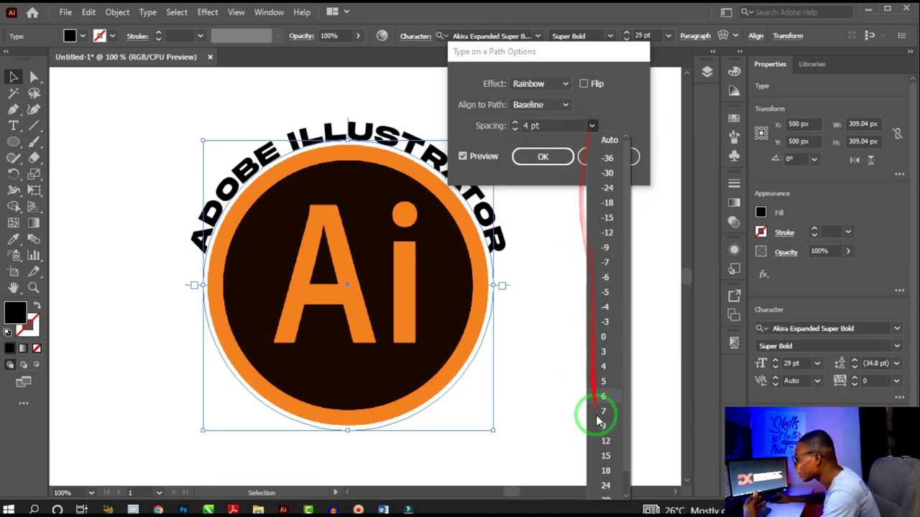
pyautogui.click(606, 471)
pyautogui.click(592, 125)
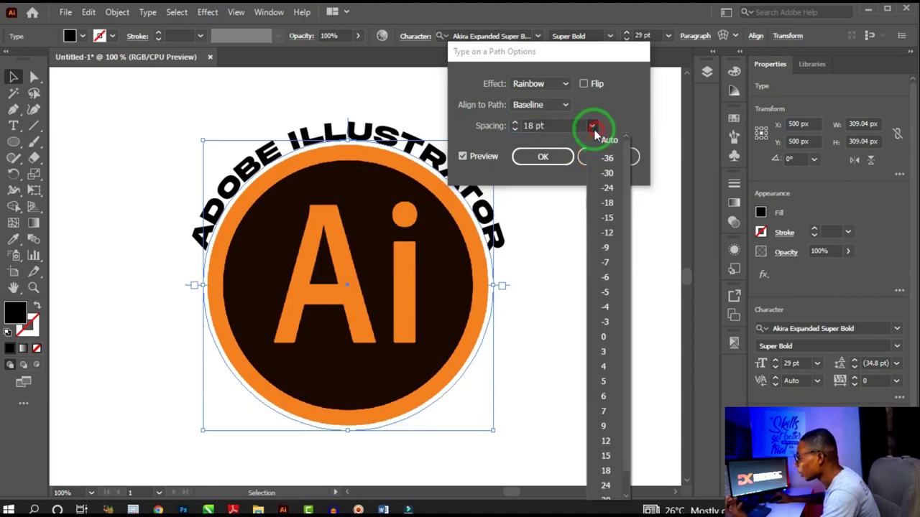
pyautogui.click(605, 338)
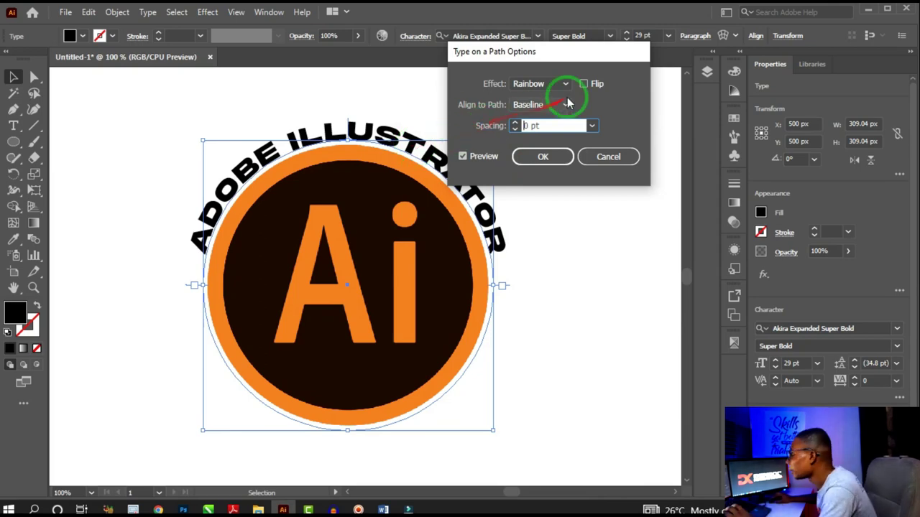
pyautogui.click(584, 84)
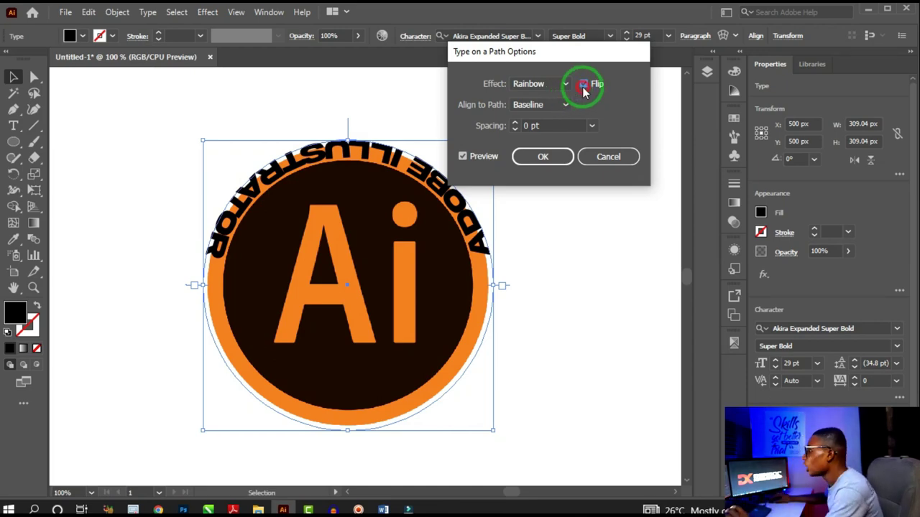
pyautogui.click(584, 85)
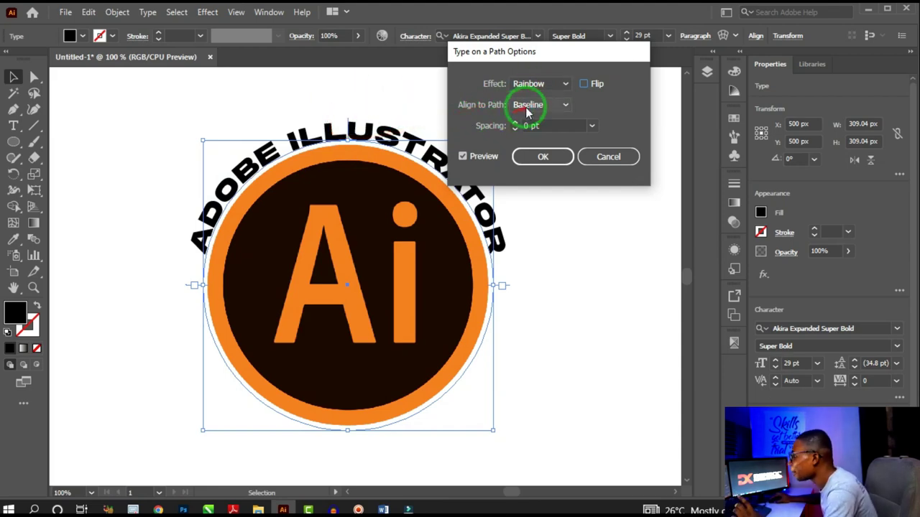
pyautogui.click(543, 158)
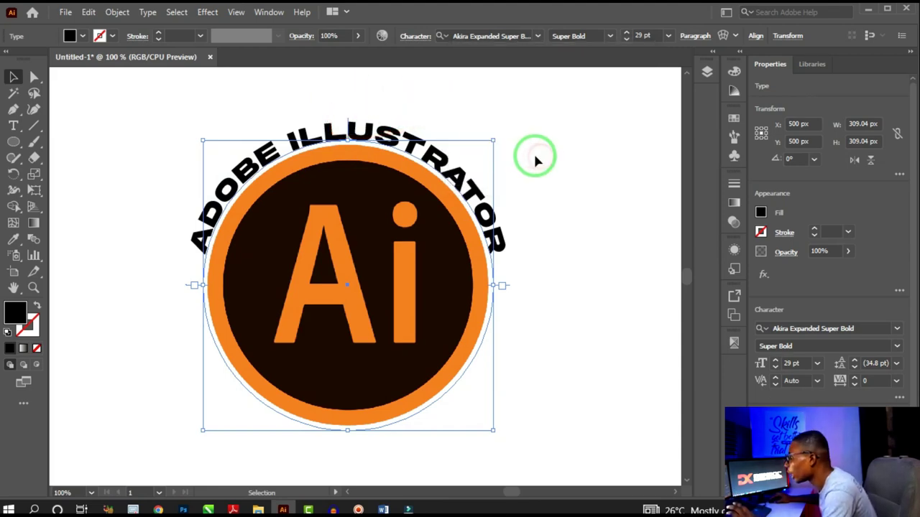
pyautogui.scroll(-1, 431, 136)
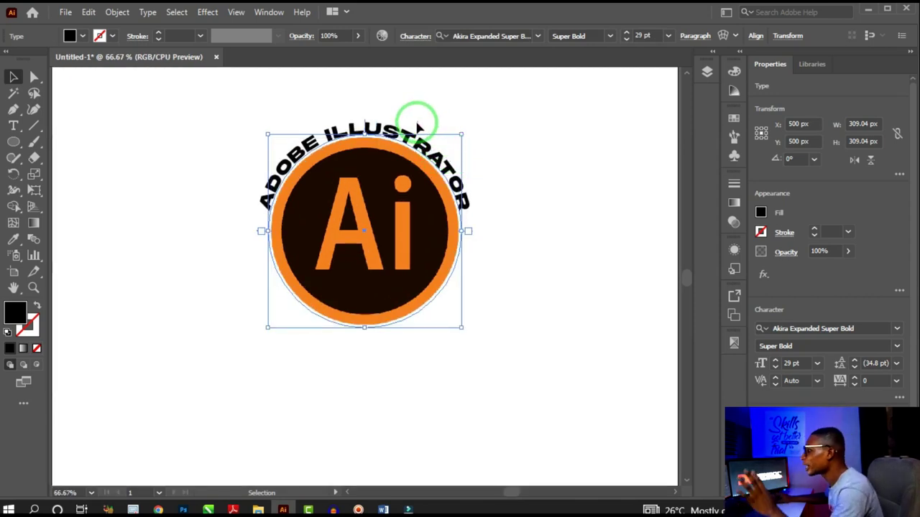
pyautogui.press('ctrl')
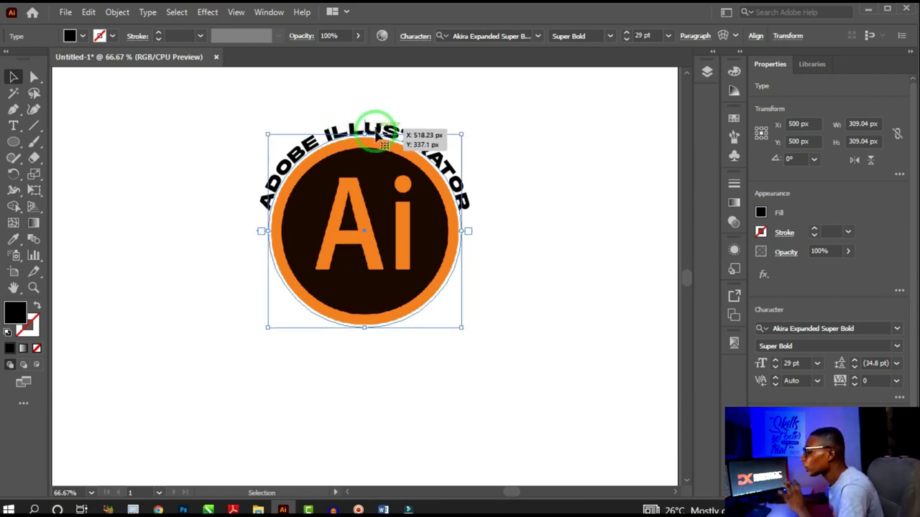
pyautogui.press('ctrl')
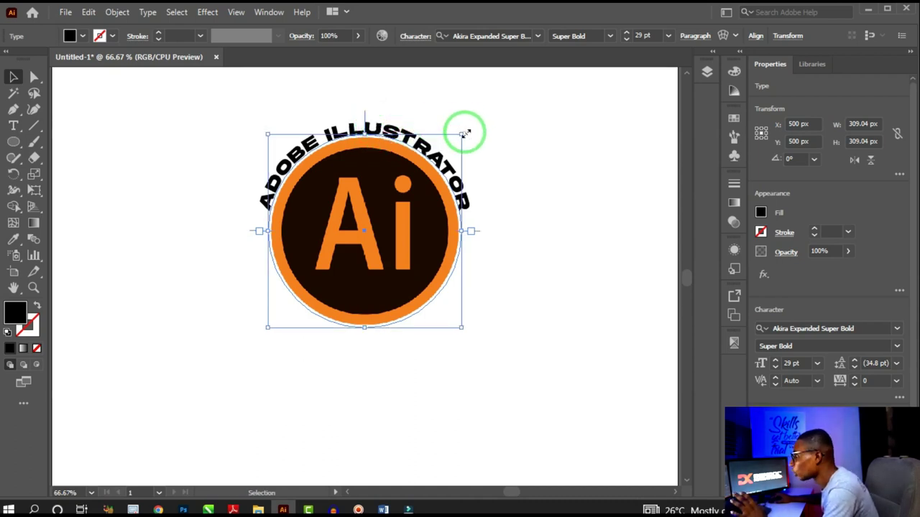
pyautogui.moveTo(382, 131); pyautogui.dragTo(364, 135)
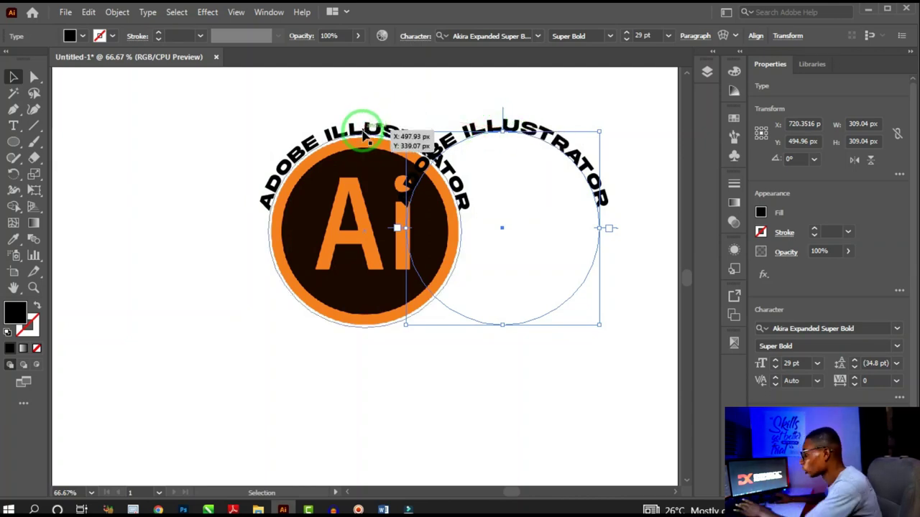
pyautogui.moveTo(364, 136); pyautogui.dragTo(359, 130)
pyautogui.click(359, 131)
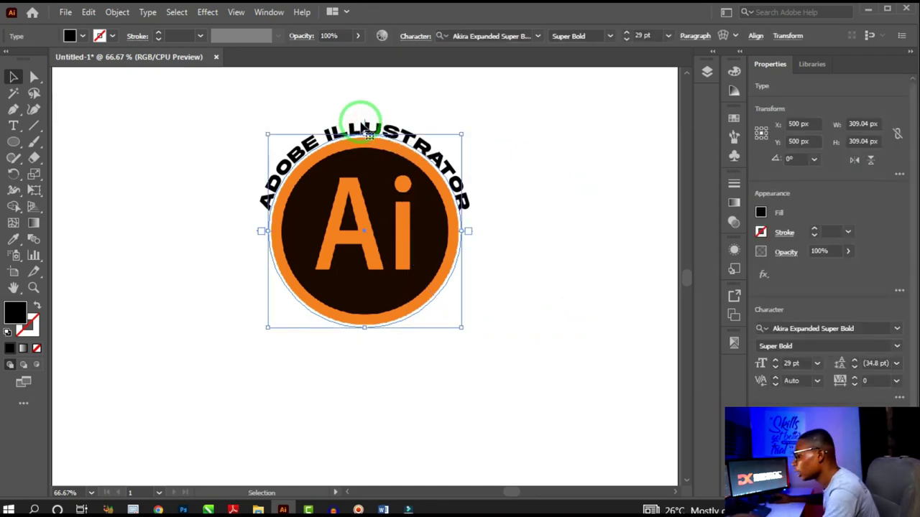
pyautogui.moveTo(364, 127); pyautogui.dragTo(286, 187)
pyautogui.press('Escape')
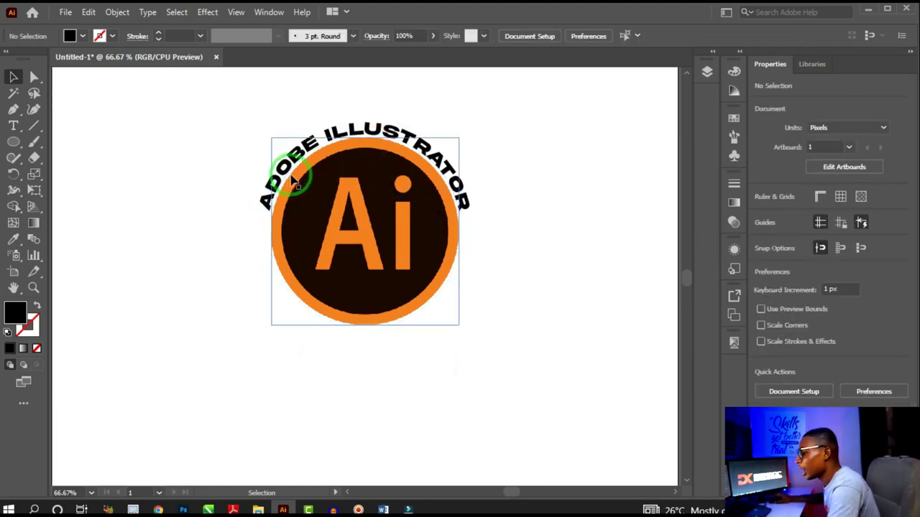
# Step: Rotate a 180° copy of the ADOBE ILLUSTRATOR arc text onto the bottom of the circle
pyautogui.click(297, 174)
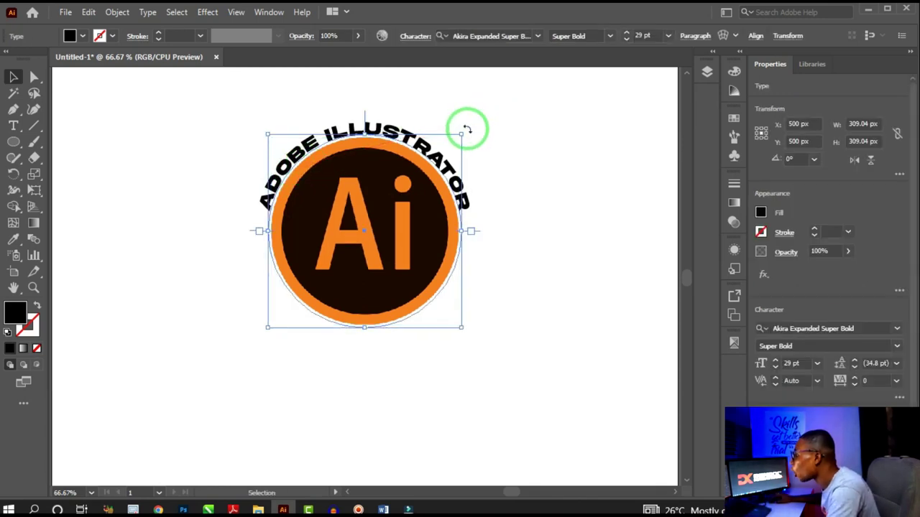
pyautogui.moveTo(467, 129); pyautogui.dragTo(275, 325)
pyautogui.scroll(2, 455, 216)
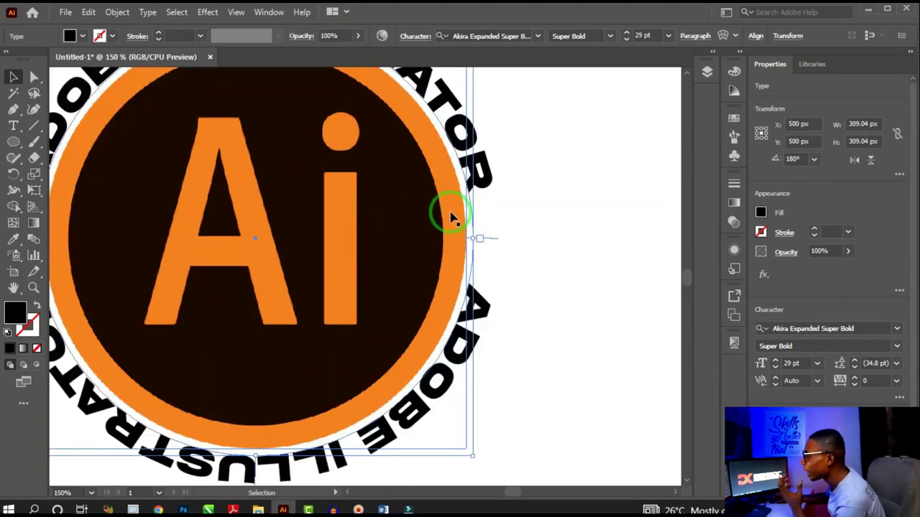
pyautogui.scroll(-2, 451, 212)
pyautogui.scroll(1, 428, 129)
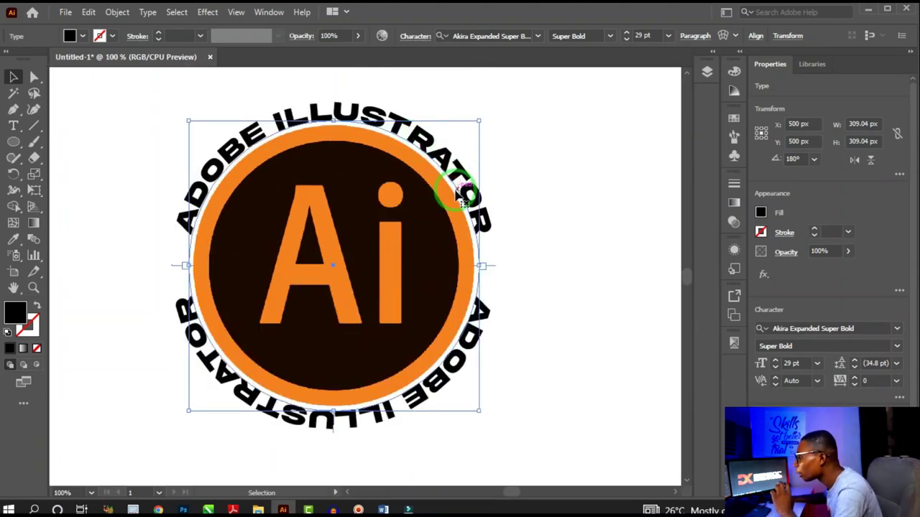
pyautogui.scroll(-1, 450, 184)
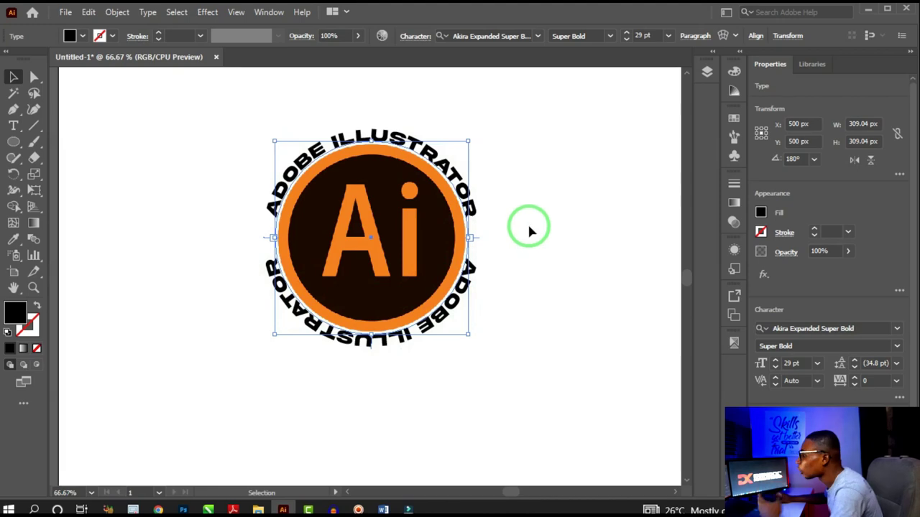
# Step: Turn on Preview and check Flip in Type on a Path Options for the bottom arc
pyautogui.click(147, 13)
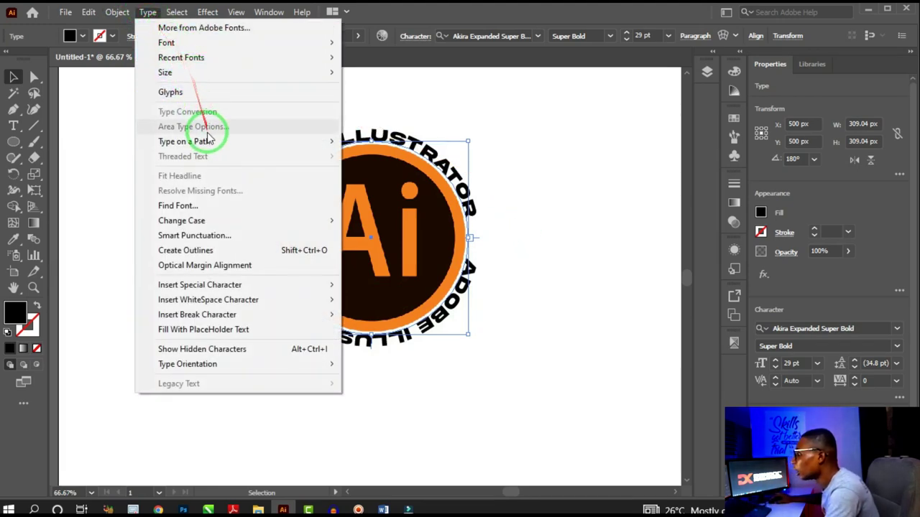
pyautogui.moveTo(210, 141)
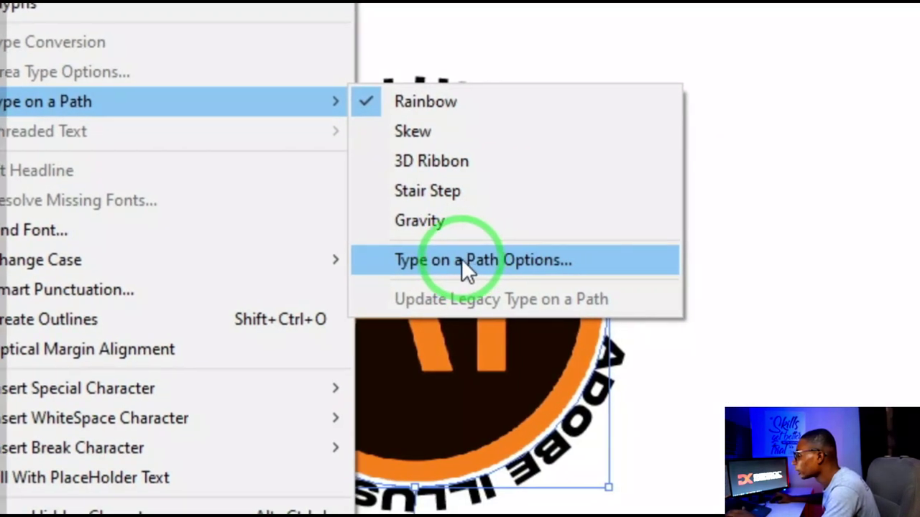
pyautogui.click(461, 258)
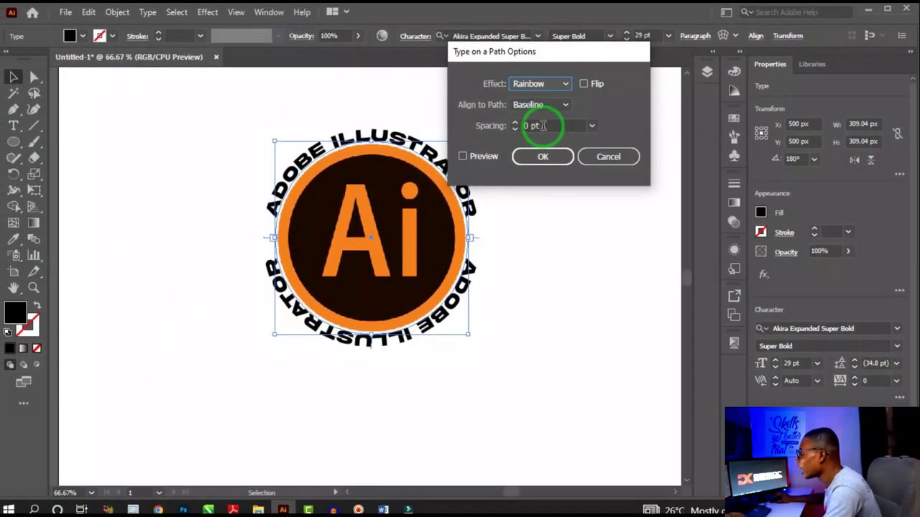
pyautogui.click(482, 216)
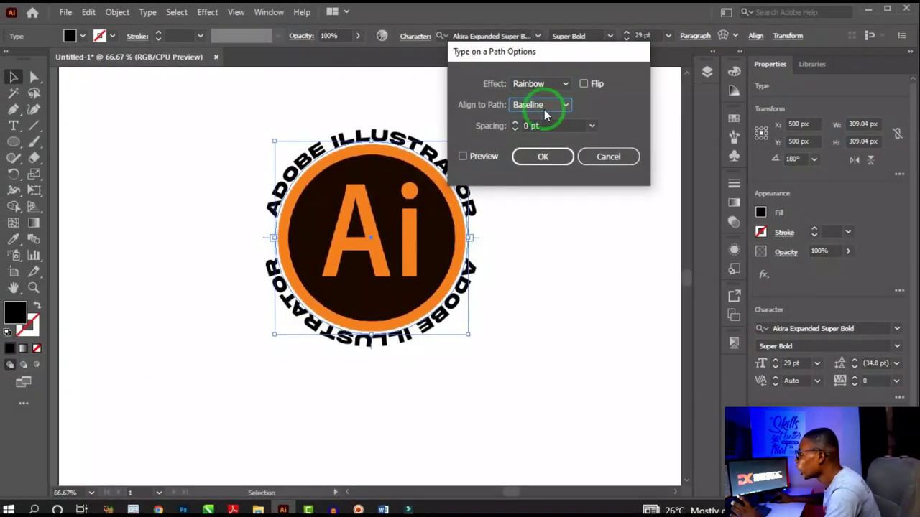
pyautogui.click(463, 156)
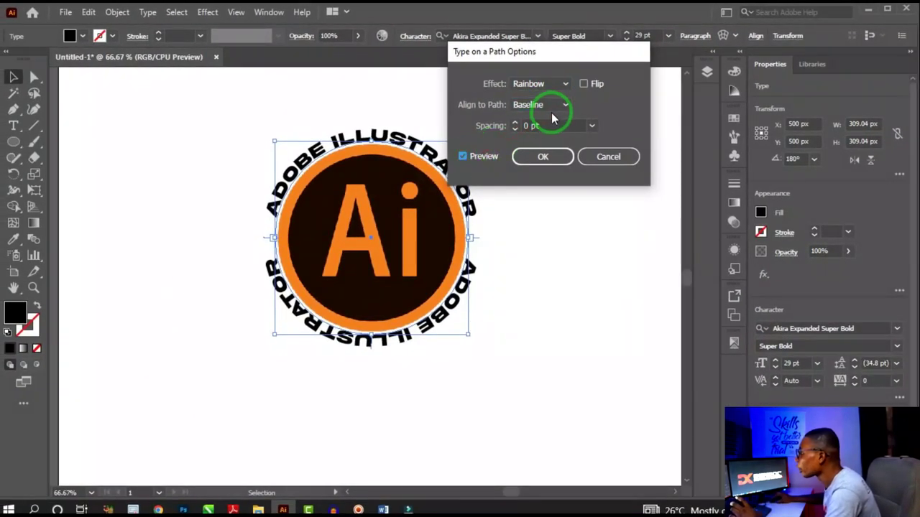
pyautogui.click(583, 88)
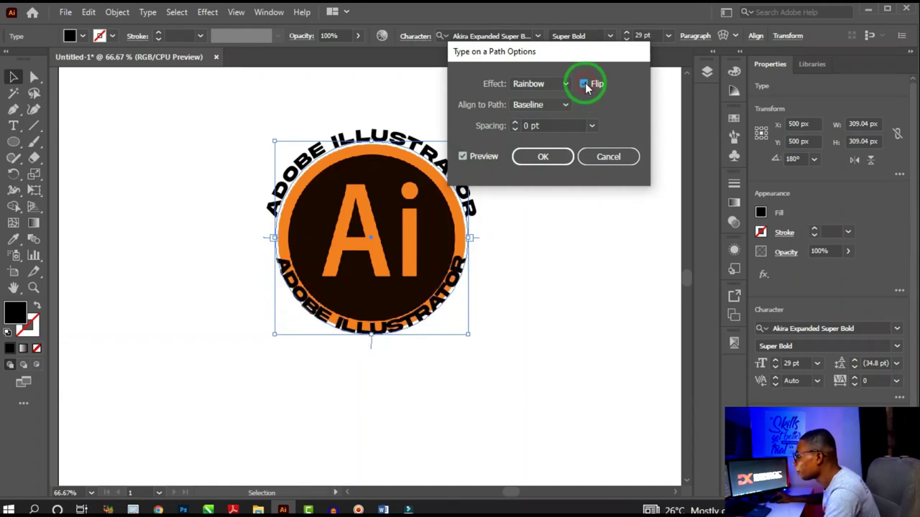
# Step: Set the bottom arc's Align to Path to Center, after trying Descender
pyautogui.click(540, 108)
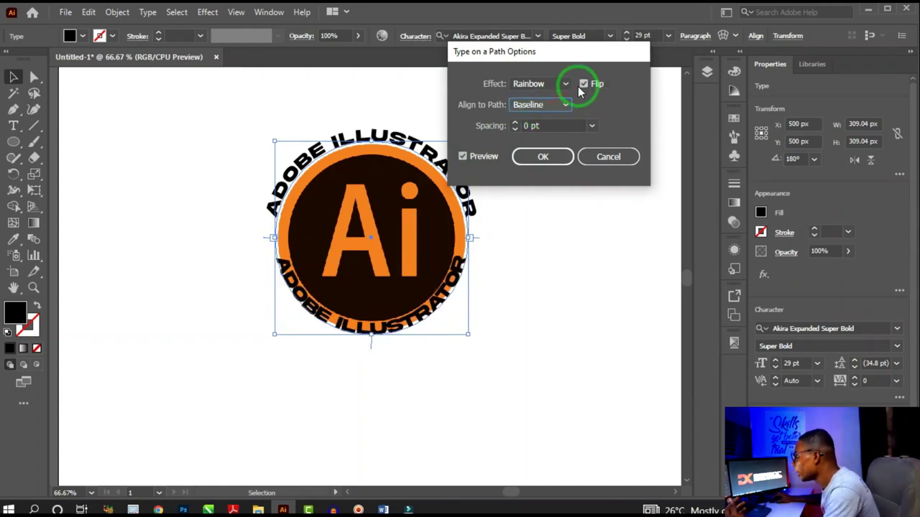
pyautogui.click(553, 107)
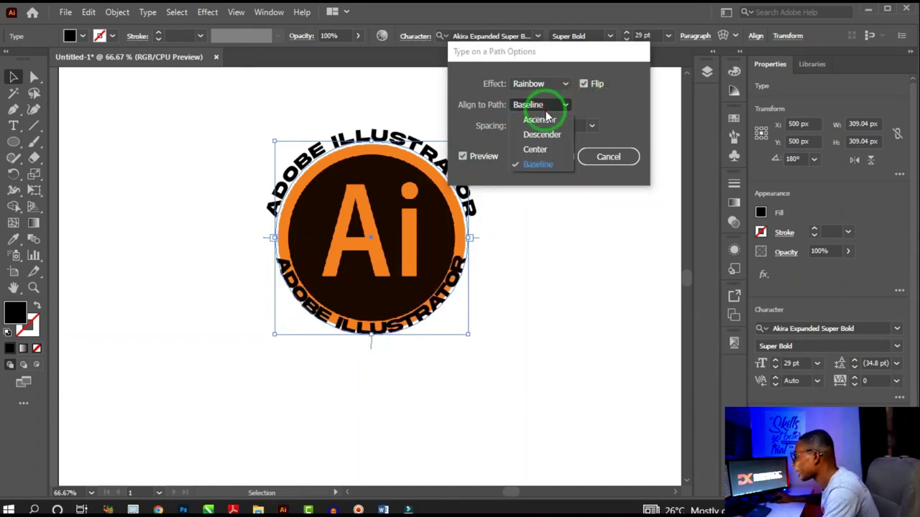
pyautogui.click(531, 150)
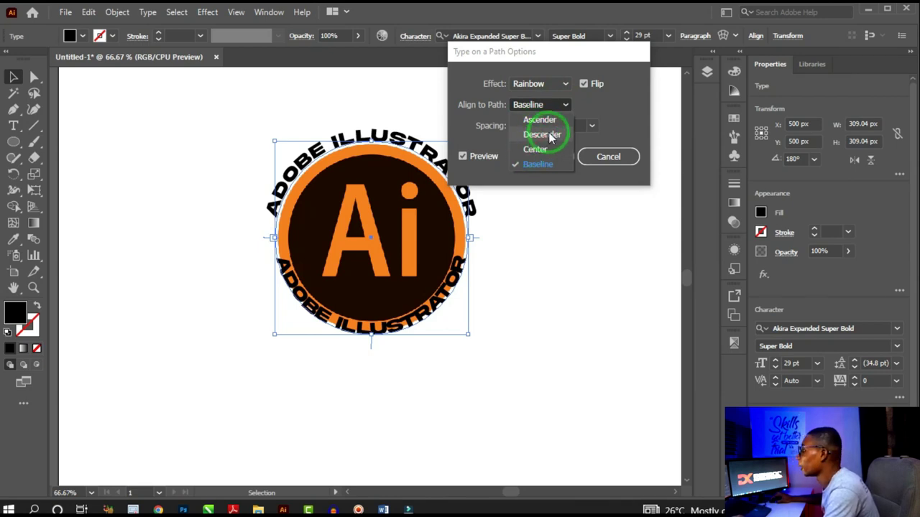
pyautogui.click(542, 136)
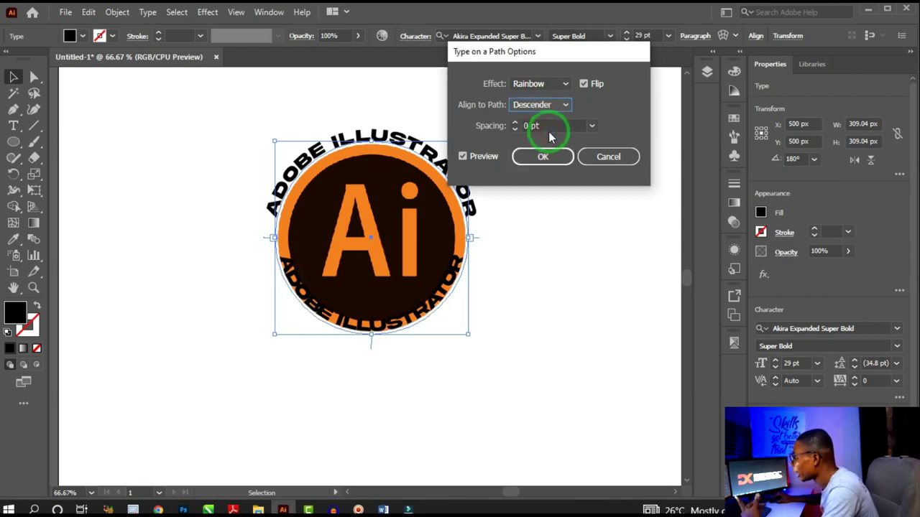
pyautogui.click(554, 115)
pyautogui.click(538, 148)
pyautogui.click(532, 154)
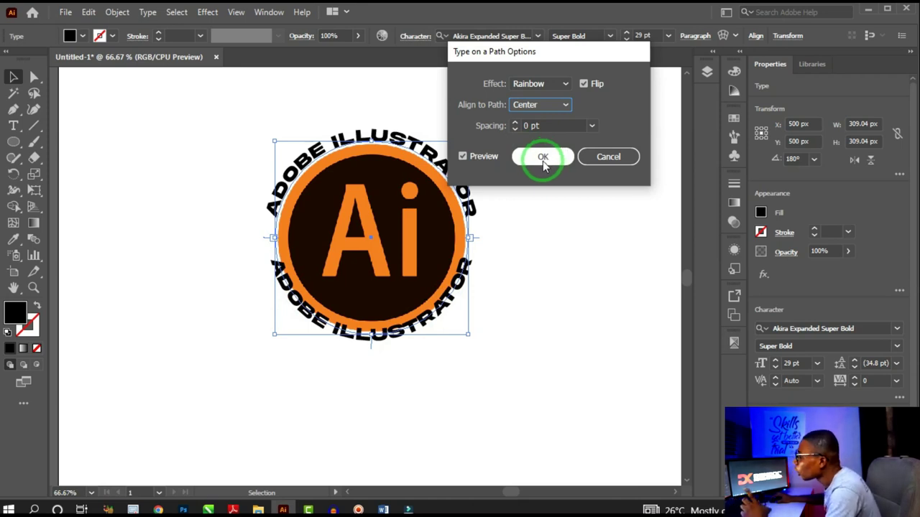
# Step: Apply the bottom arc's settings, Center-align the top arc with Preview, then reselect the circular text
pyautogui.click(542, 157)
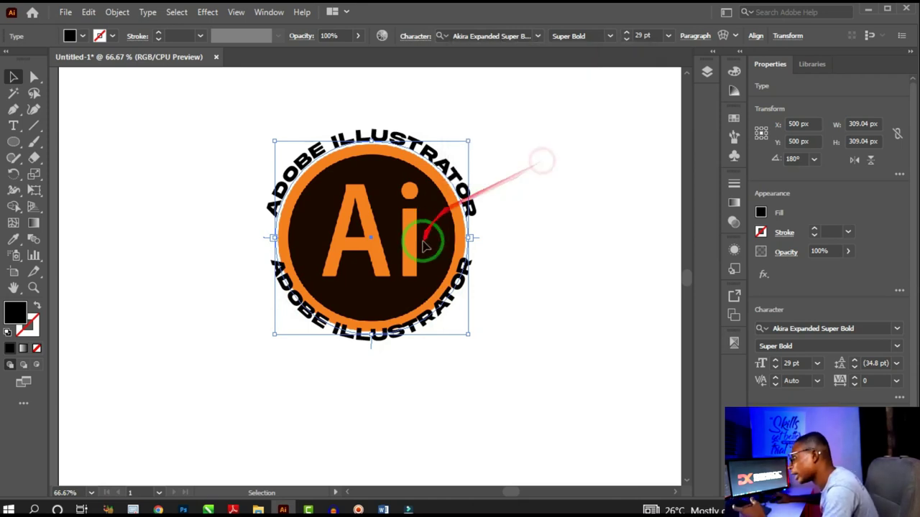
pyautogui.moveTo(463, 272); pyautogui.dragTo(380, 134)
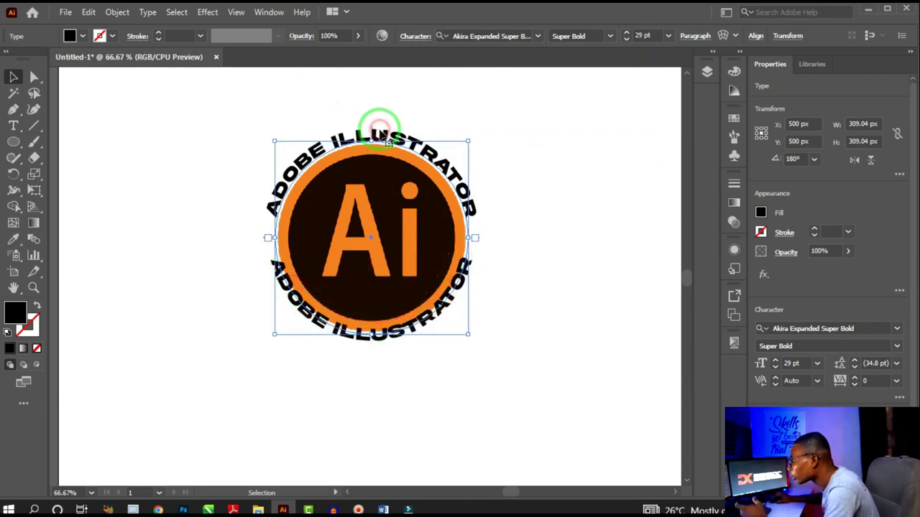
pyautogui.click(148, 12)
pyautogui.moveTo(215, 140)
pyautogui.click(405, 221)
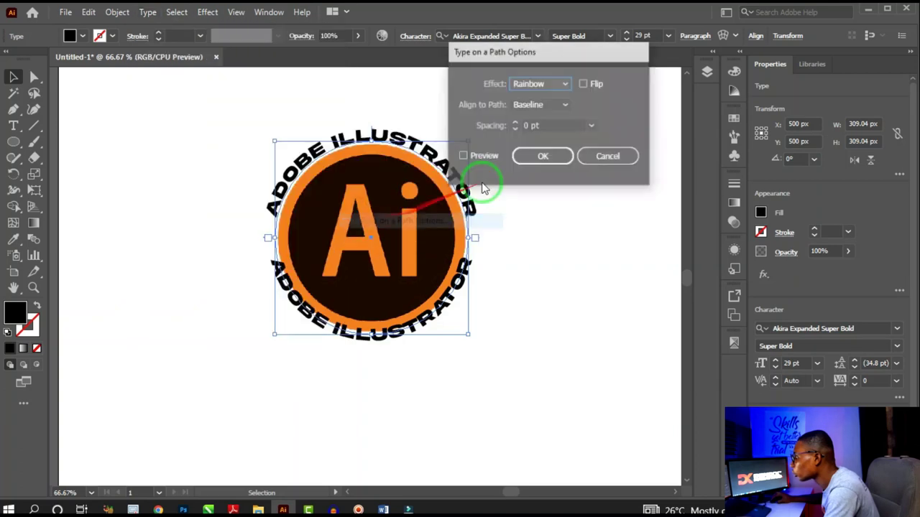
pyautogui.click(539, 104)
pyautogui.click(535, 149)
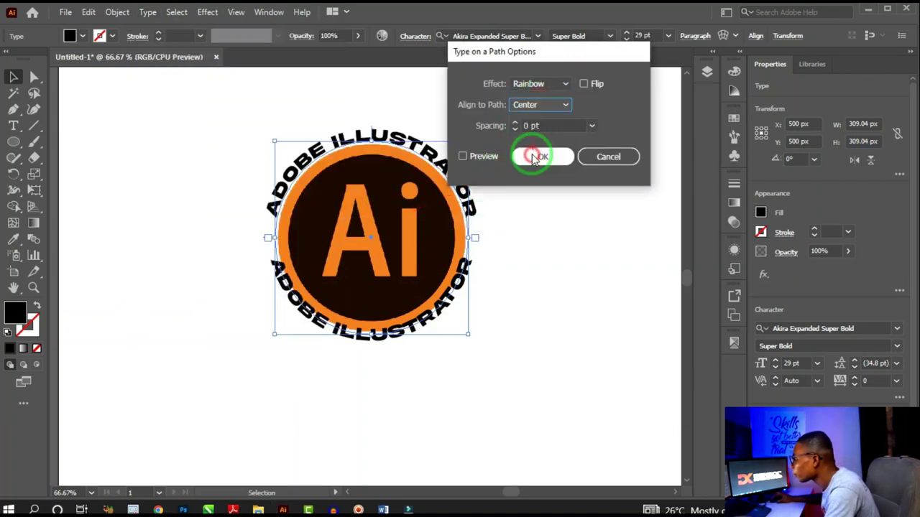
pyautogui.click(463, 156)
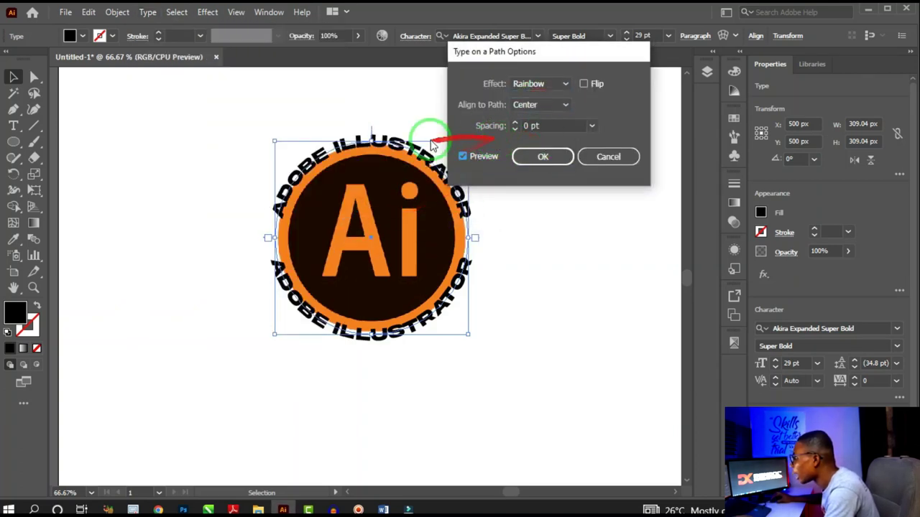
pyautogui.click(541, 156)
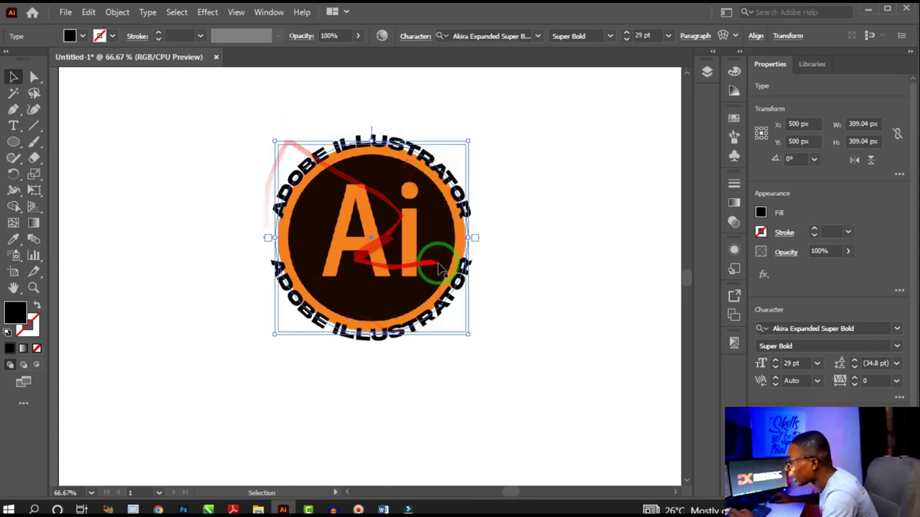
pyautogui.click(518, 258)
pyautogui.click(430, 162)
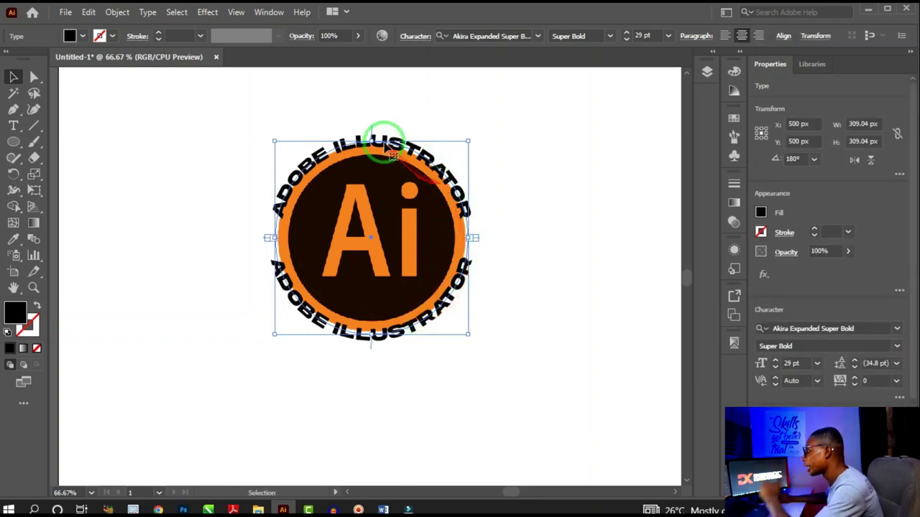
# Step: Scale both ADOBE ILLUSTRATOR arcs up to about 352.64 px wide, with text near 32 pt
pyautogui.moveTo(386, 144); pyautogui.dragTo(421, 329)
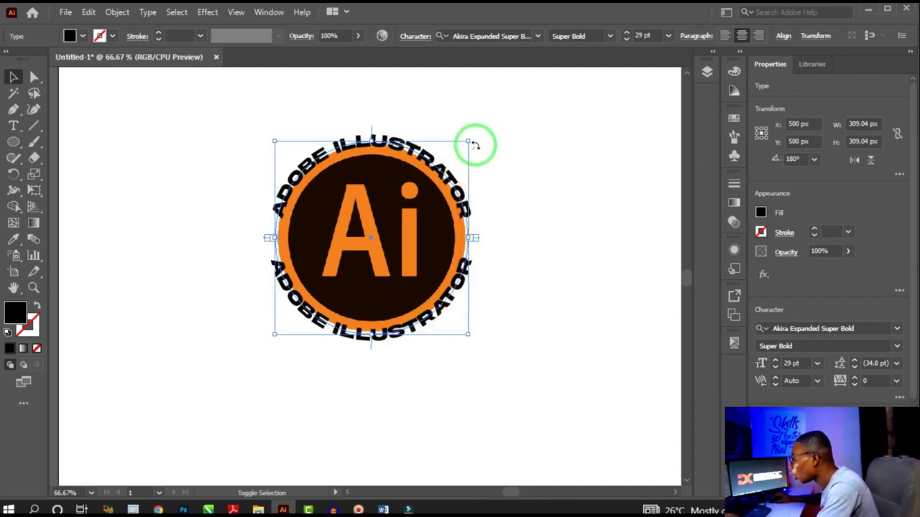
pyautogui.moveTo(470, 143); pyautogui.dragTo(486, 125)
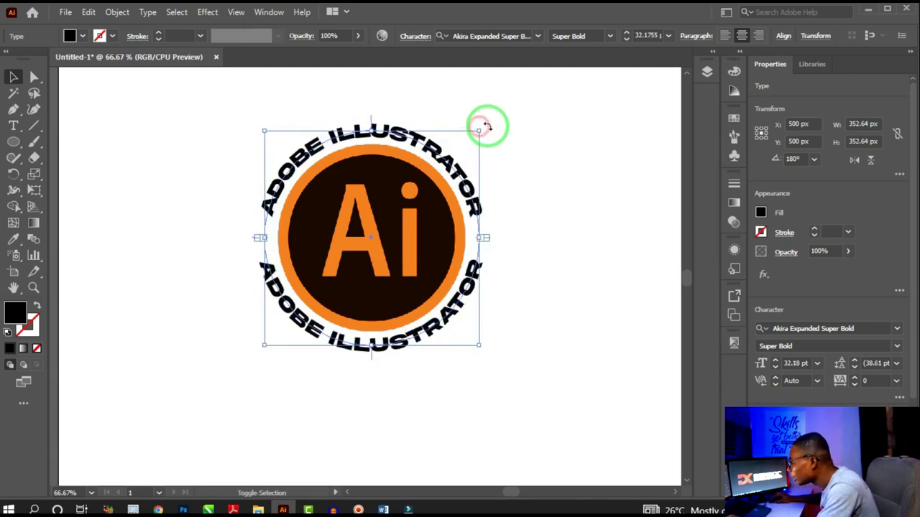
# Step: Draw a small circle right of the ring and colour it orange from the letter i
pyautogui.click(524, 155)
pyautogui.scroll(1, 474, 176)
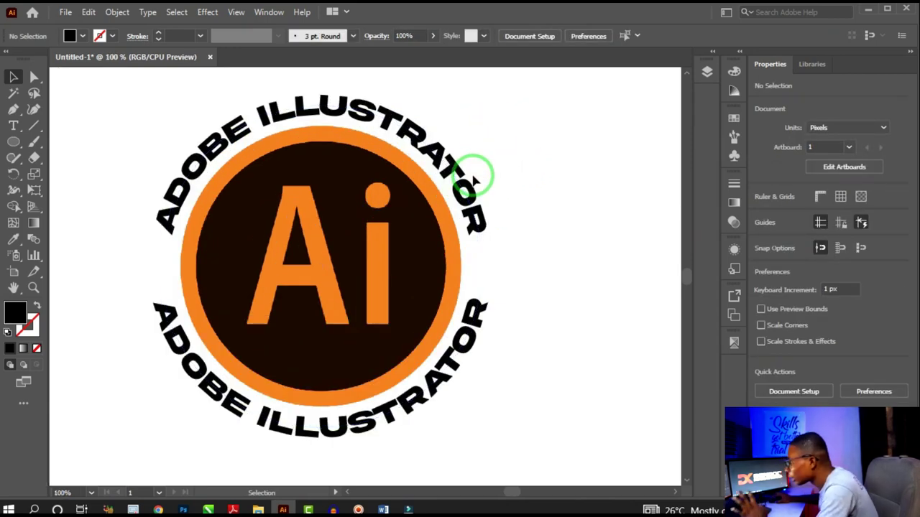
pyautogui.scroll(-1, 473, 176)
pyautogui.scroll(1, 476, 210)
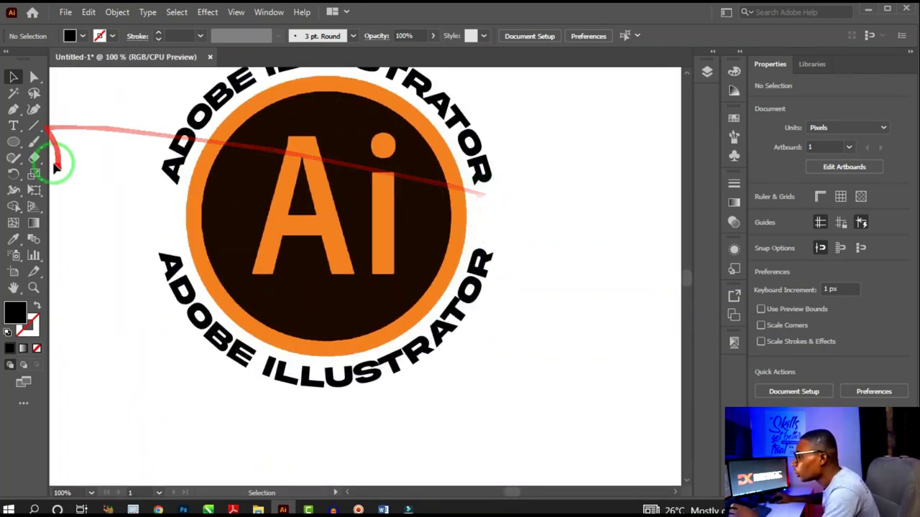
pyautogui.click(13, 142)
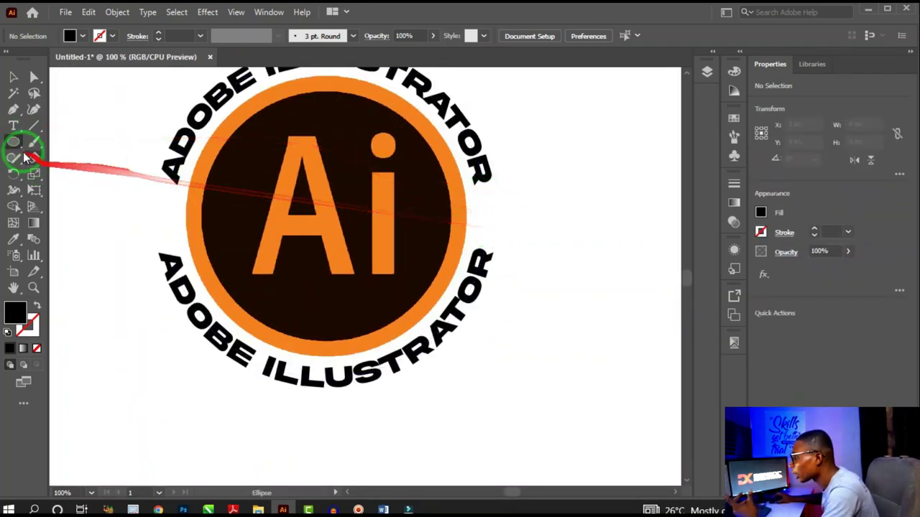
pyautogui.scroll(1, 475, 208)
pyautogui.moveTo(486, 207)
pyautogui.mouseDown()
pyautogui.moveTo(493, 242)
pyautogui.moveTo(488, 221)
pyautogui.mouseUp()
pyautogui.click(13, 77)
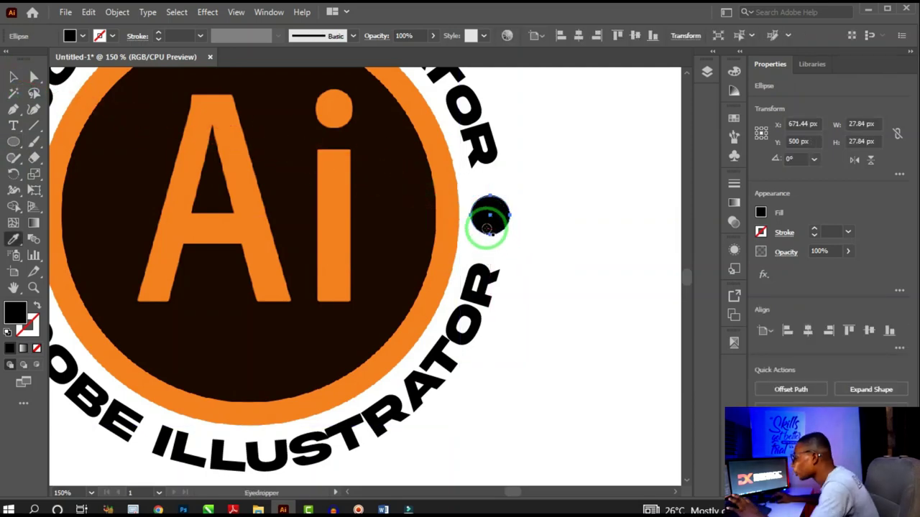
pyautogui.press('i')
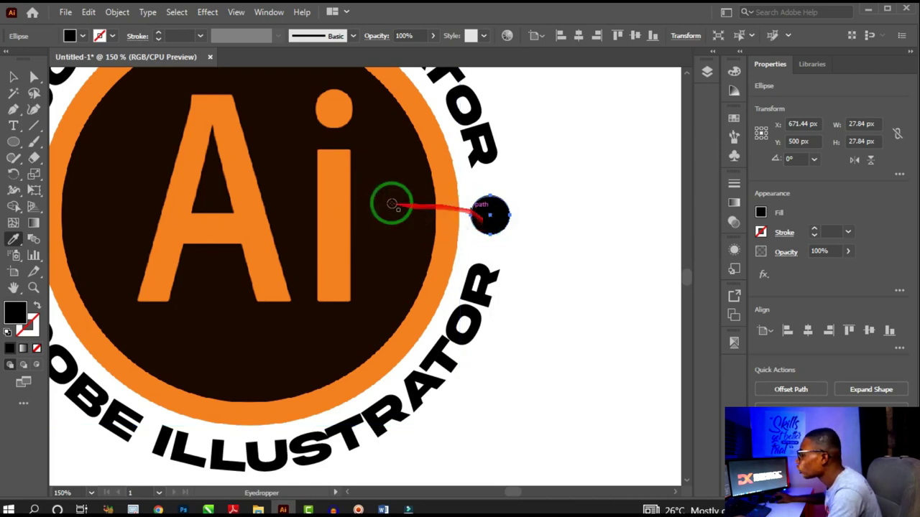
pyautogui.click(336, 203)
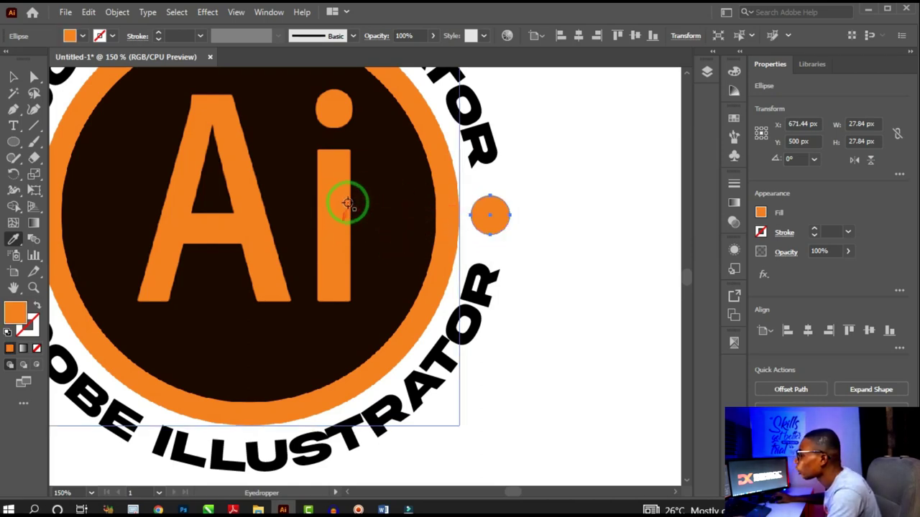
# Step: Copy the orange dot to the left side of the ring
pyautogui.click(13, 76)
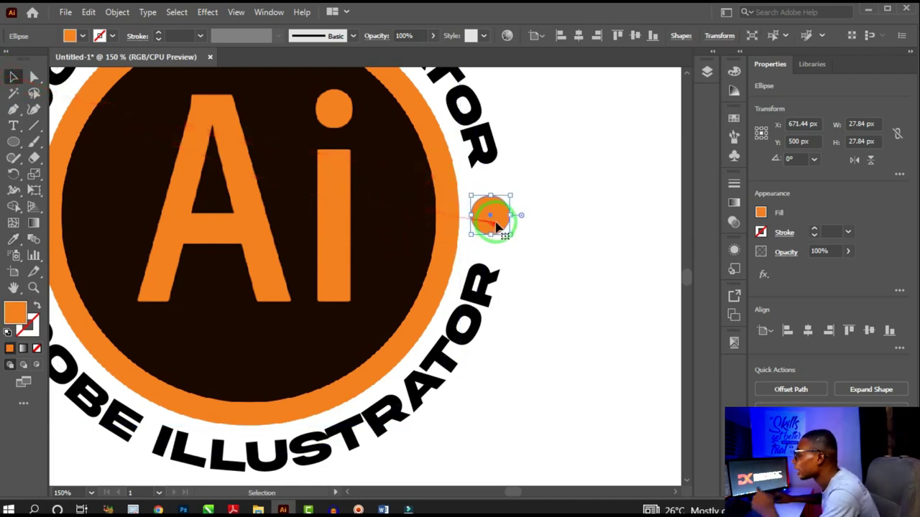
pyautogui.scroll(-2, 500, 226)
pyautogui.scroll(1, 500, 225)
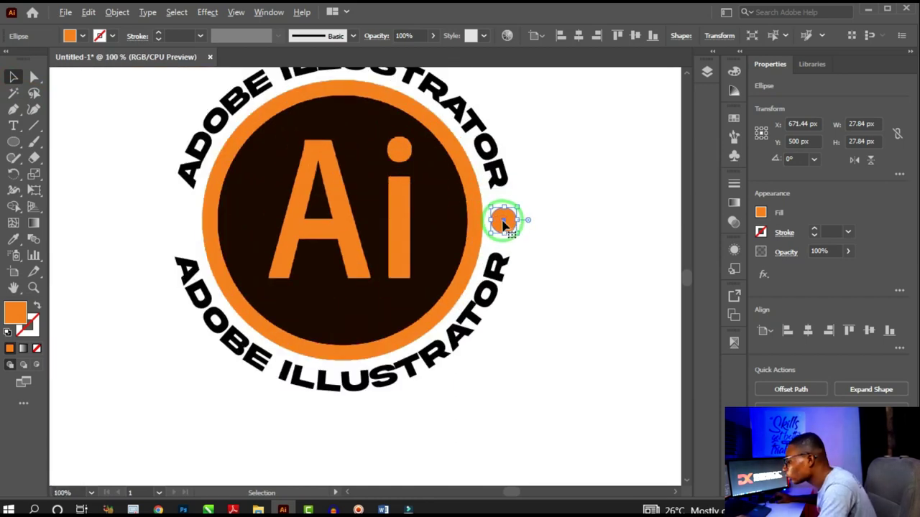
pyautogui.moveTo(505, 225); pyautogui.dragTo(181, 220)
pyautogui.scroll(-2, 476, 209)
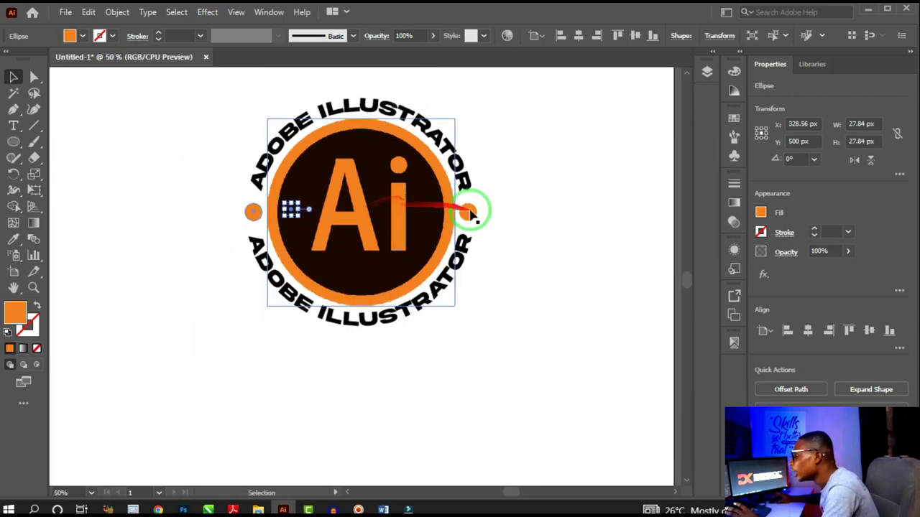
pyautogui.click(474, 176)
pyautogui.scroll(1, 471, 165)
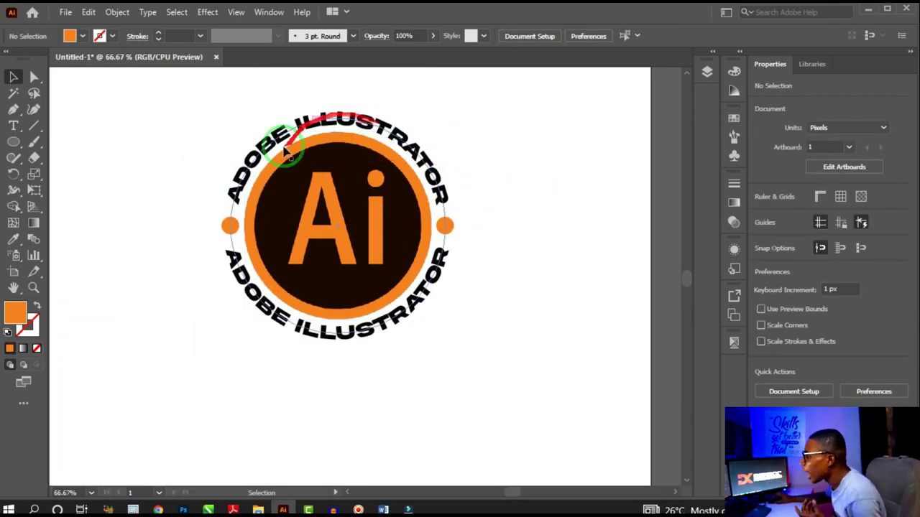
pyautogui.scroll(-2, 338, 224)
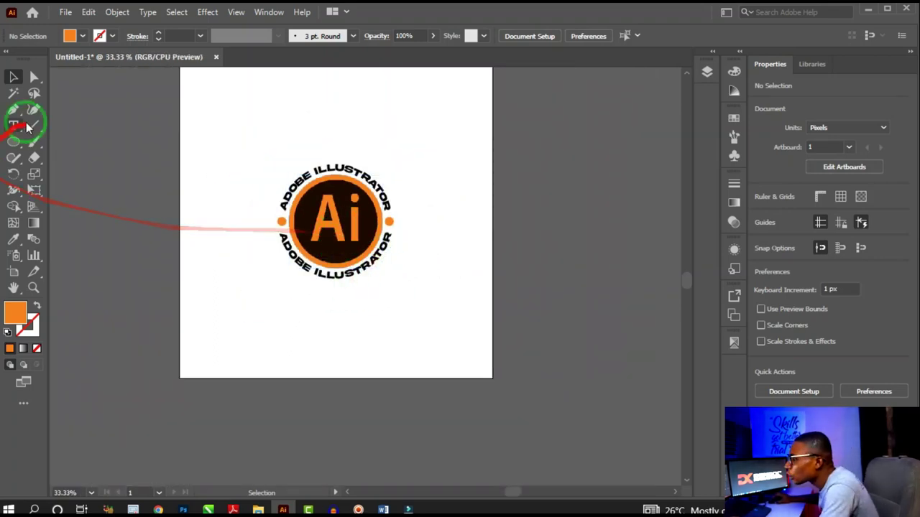
# Step: Pen a three-anchor wave below the logo with a 12 pt orange stroke and no fill
pyautogui.click(13, 110)
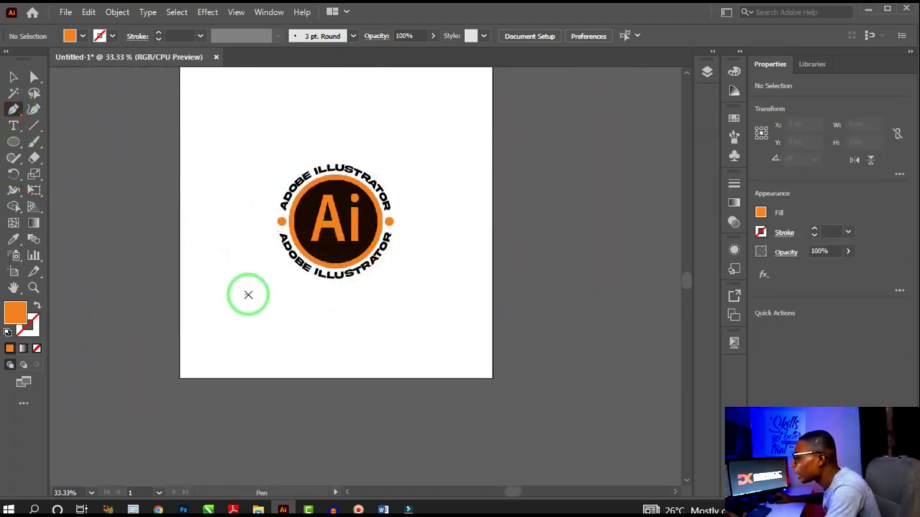
pyautogui.click(190, 325)
pyautogui.moveTo(360, 316); pyautogui.dragTo(410, 365)
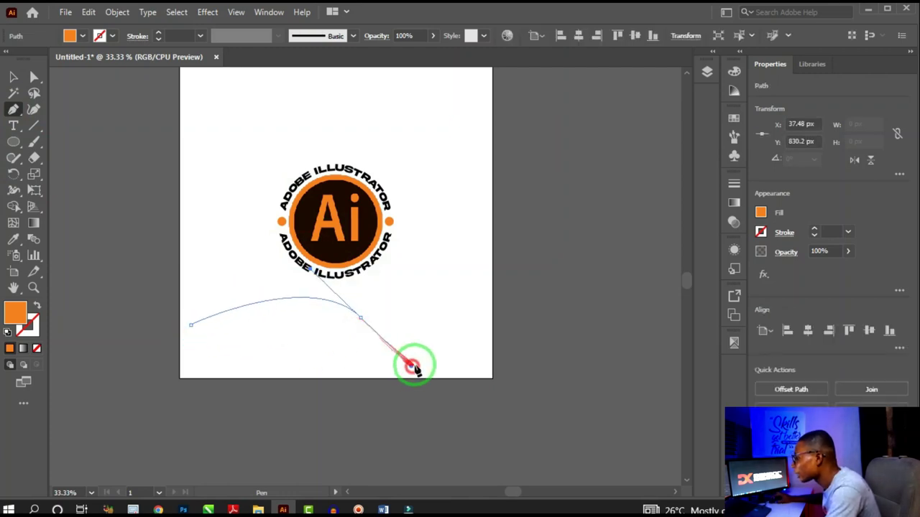
pyautogui.moveTo(478, 313); pyautogui.dragTo(482, 300)
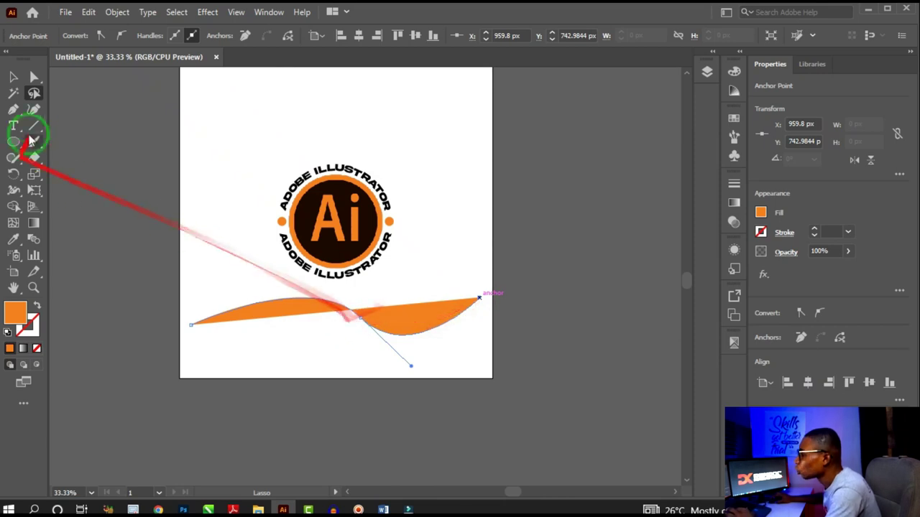
pyautogui.click(14, 80)
pyautogui.click(37, 308)
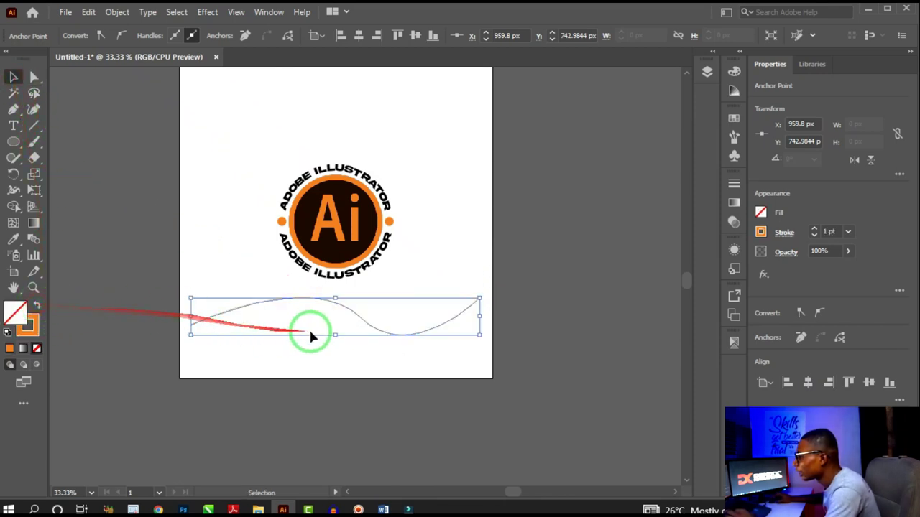
pyautogui.scroll(1, 346, 328)
pyautogui.scroll(11, 832, 231)
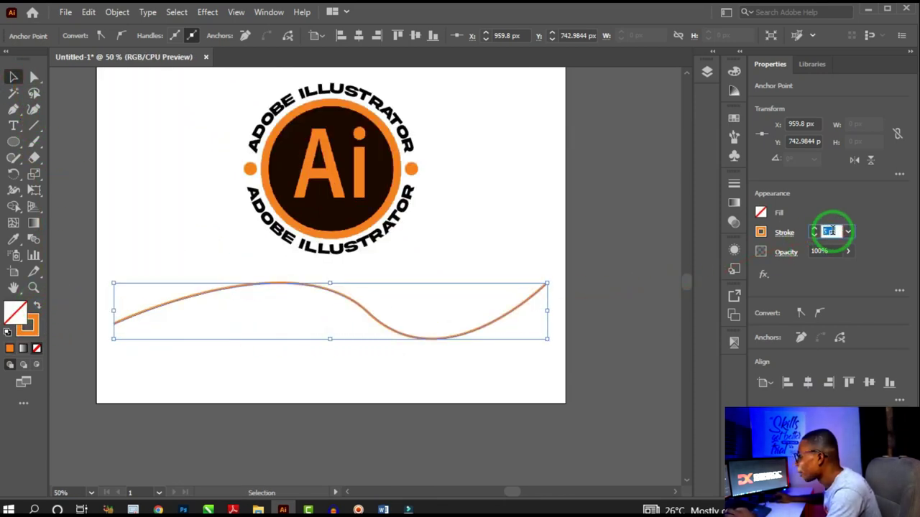
# Step: Put type on the wavy curve and replace its placeholder lorem ipsum with new letters
pyautogui.click(13, 128)
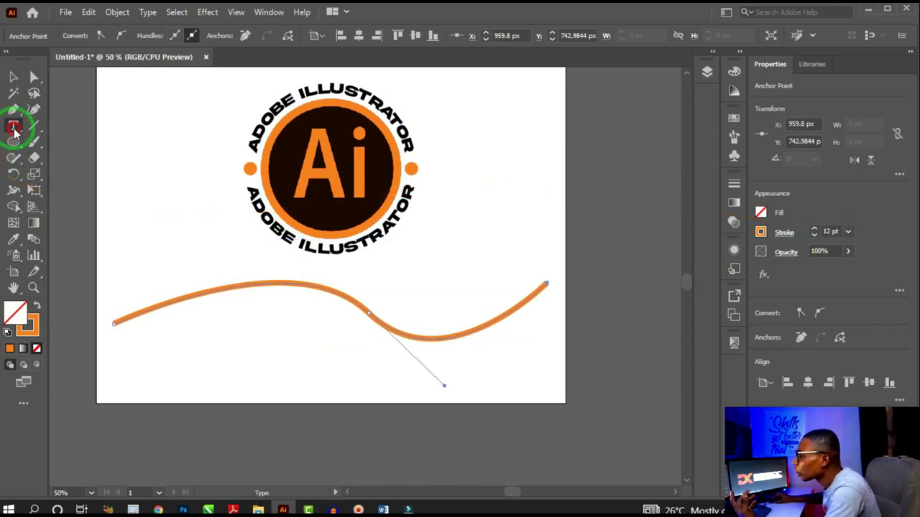
pyautogui.click(69, 160)
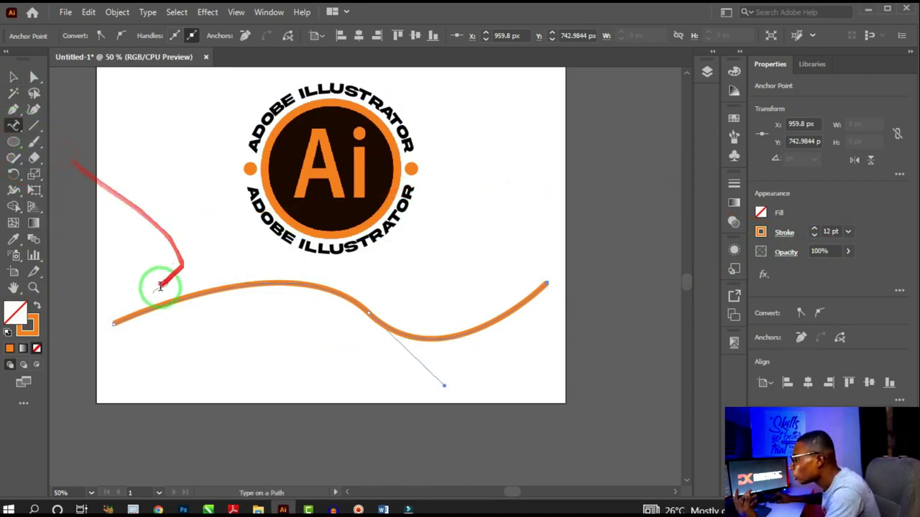
pyautogui.click(129, 313)
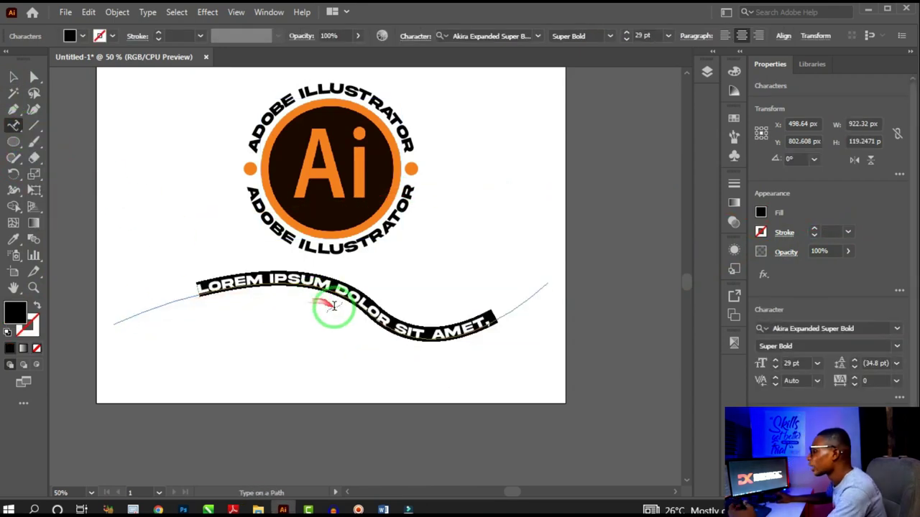
pyautogui.moveTo(286, 306); pyautogui.dragTo(225, 283)
pyautogui.write('LBFKDJFKDSFKDSKJFDFKJDSFKJDFKJDB')
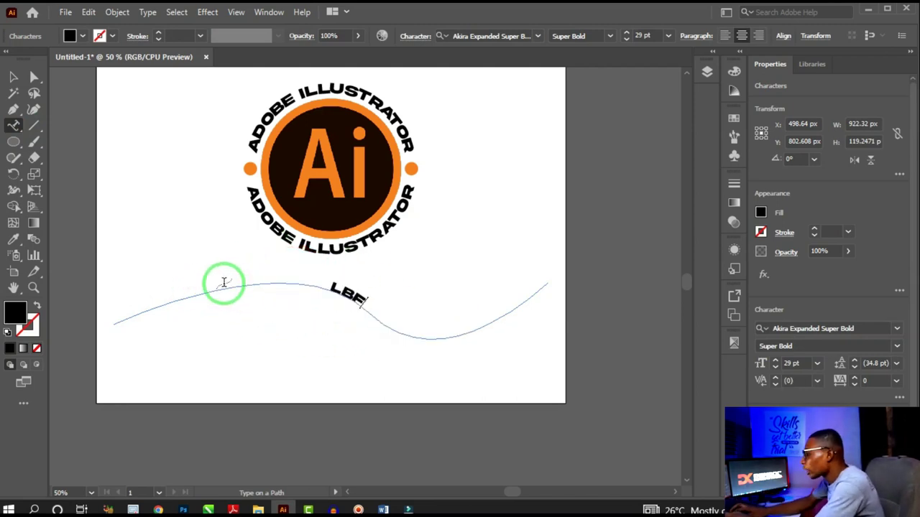